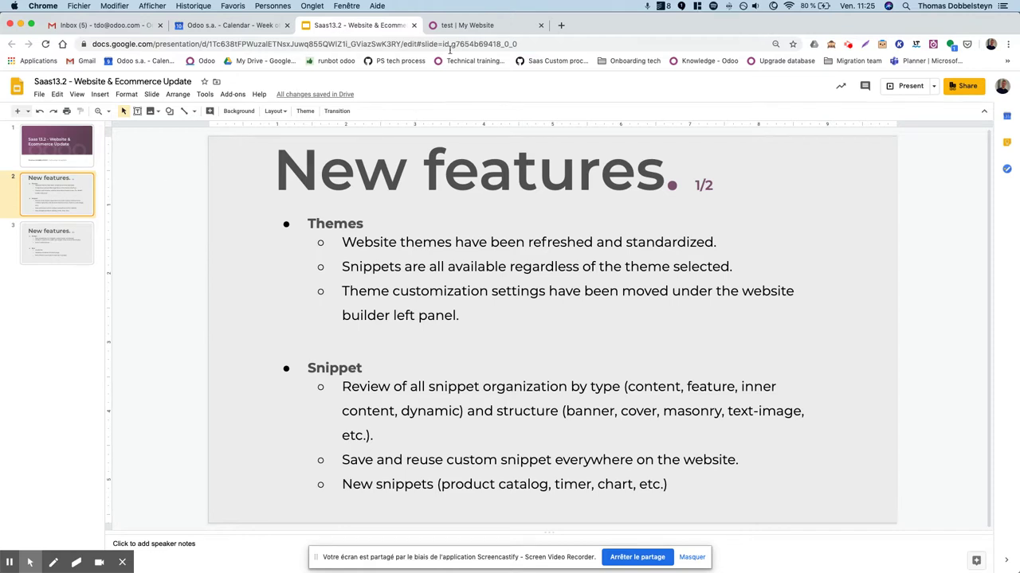
After the 'New features' slide, bring the website's empty 'test' page tab to the front.
click(487, 26)
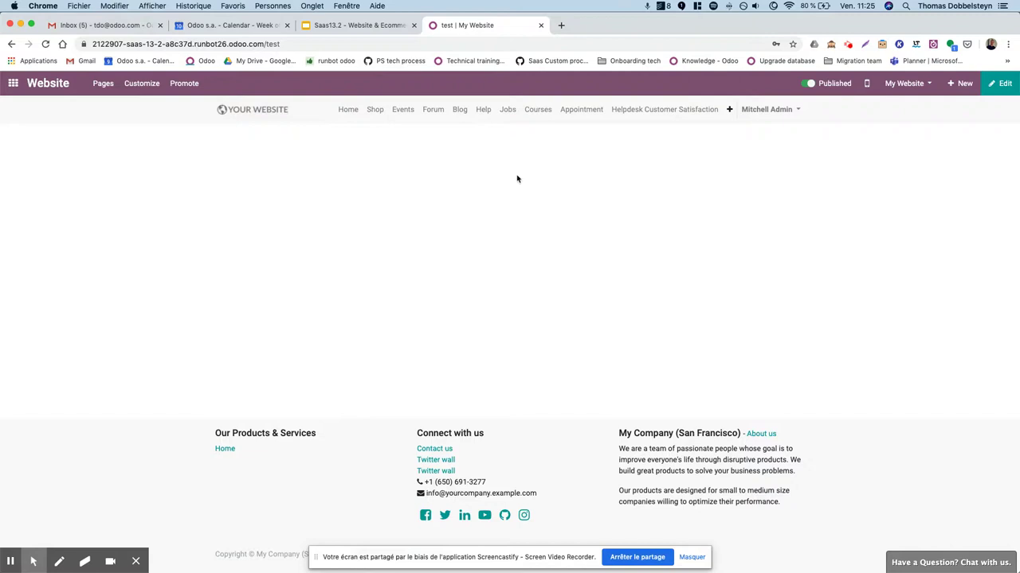
Edit the homepage, delete the custom 'beautiful snippet' block, and remove the contact form.
click(347, 109)
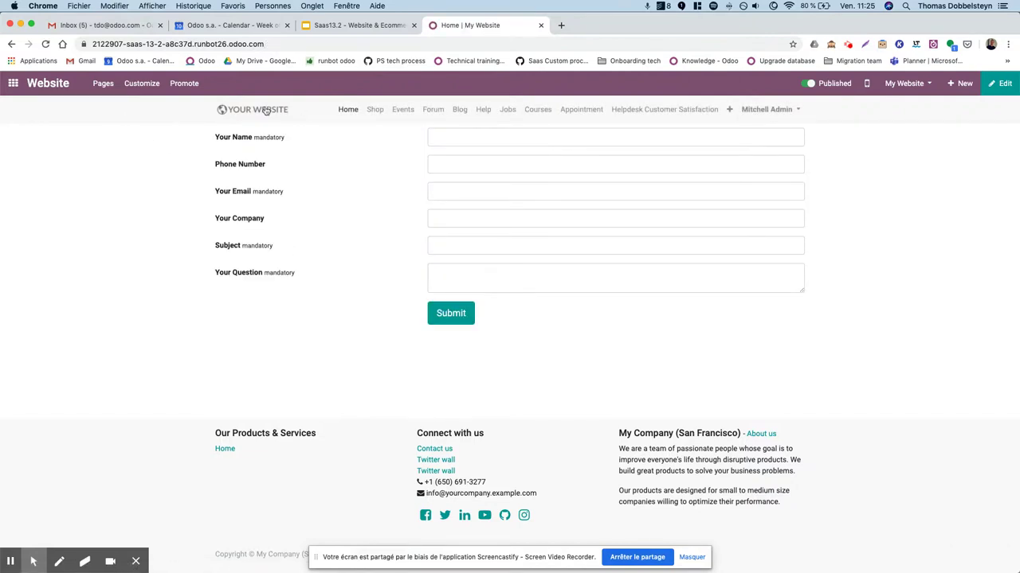
click(1000, 83)
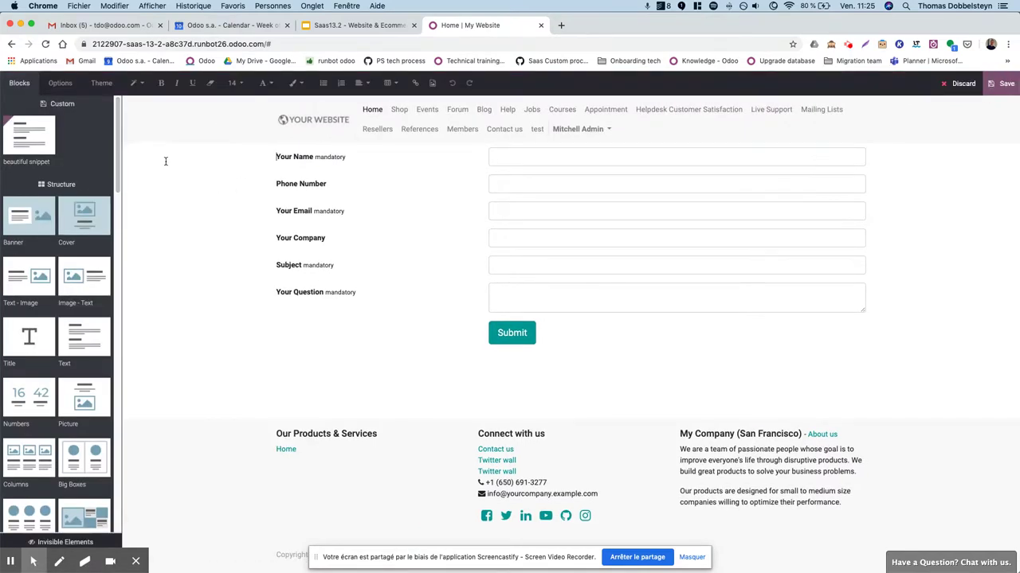
click(51, 129)
click(357, 177)
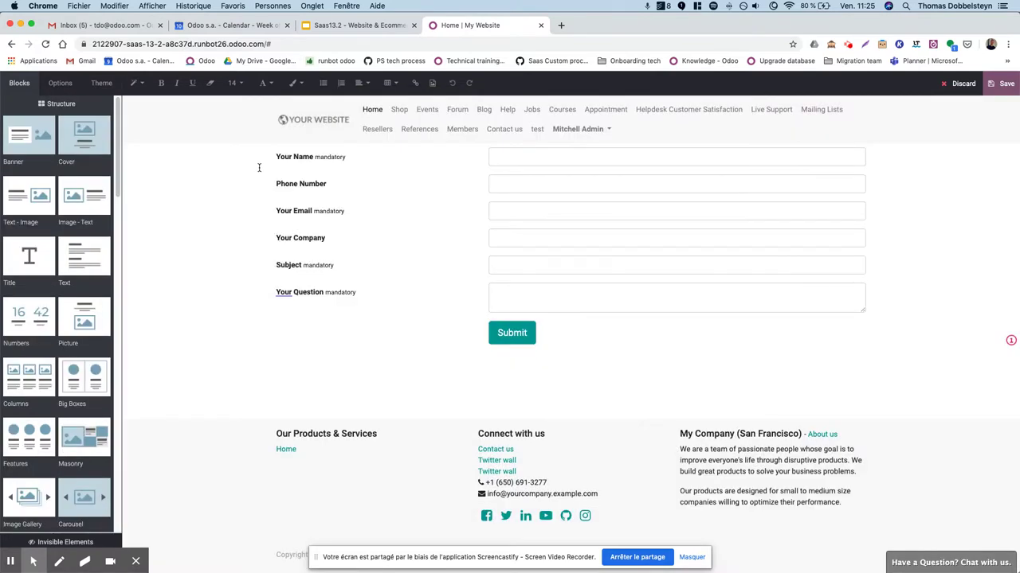
click(273, 168)
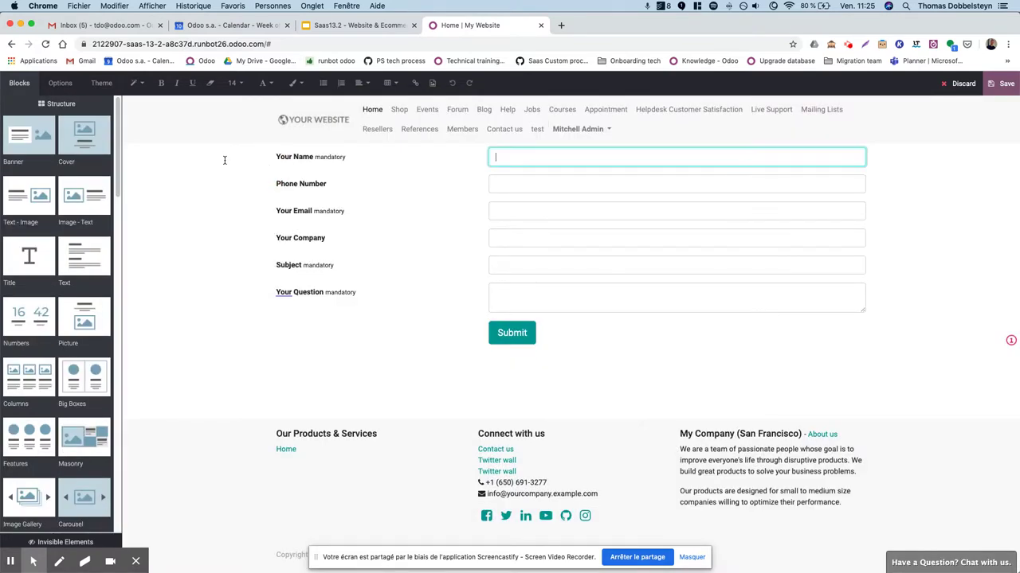
click(115, 105)
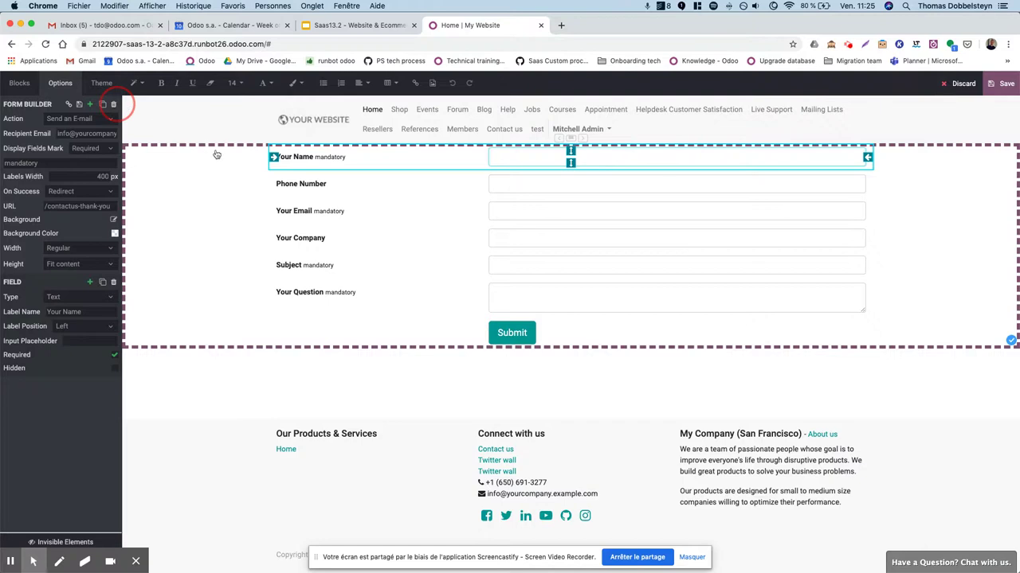
mouse_move(117, 137)
mouse_down()
mouse_move(123, 481)
mouse_move(112, 145)
mouse_move(125, 130)
mouse_up()
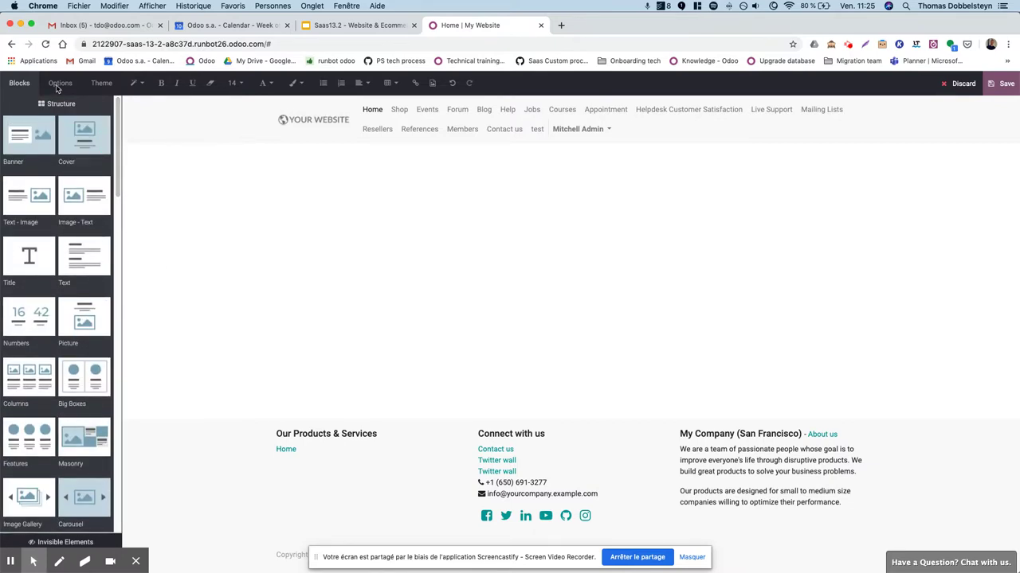
Add a Text block to the homepage, then preview blue theme text but keep default black.
drag(73, 249, 275, 239)
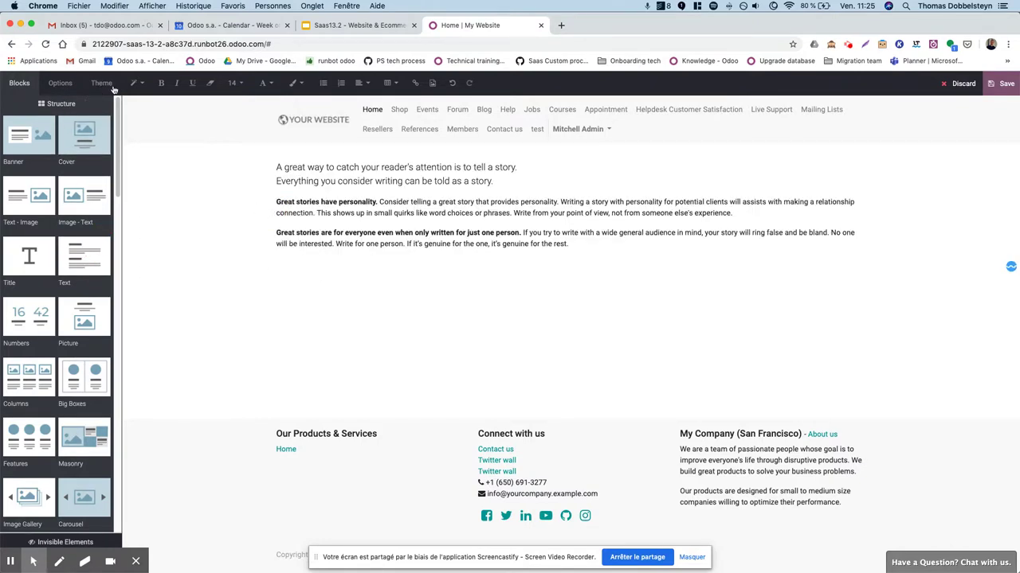
click(99, 83)
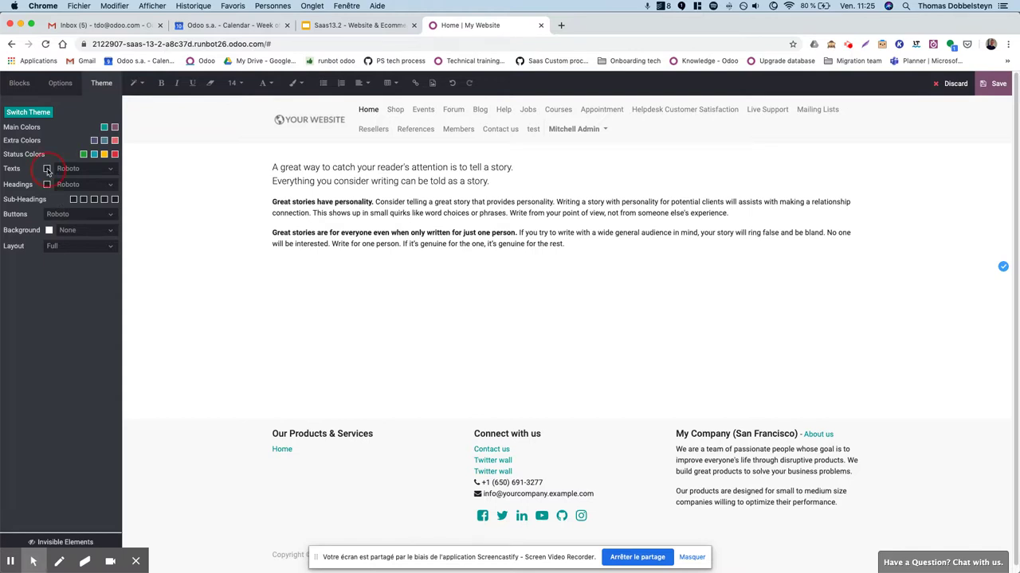
click(47, 169)
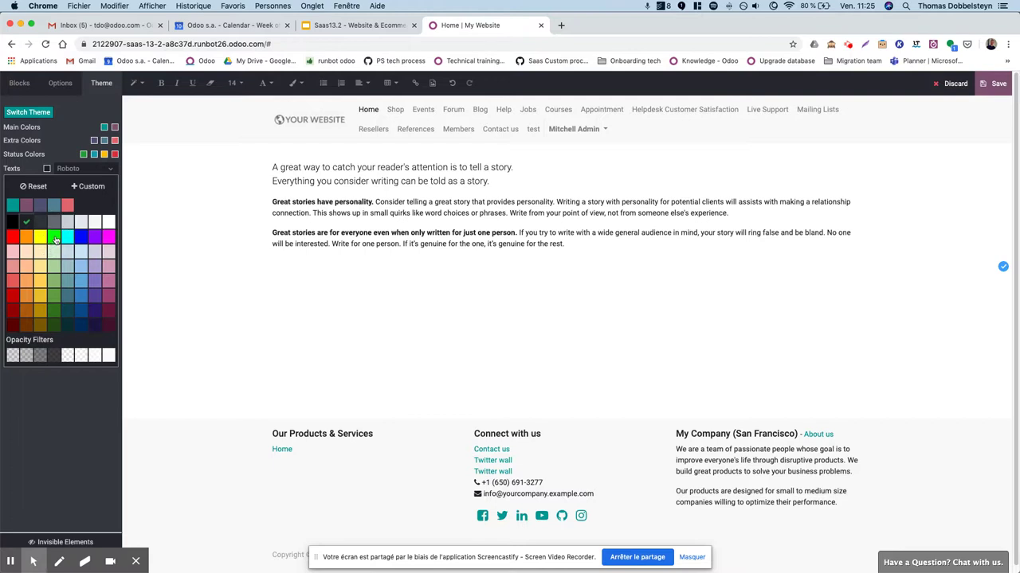
click(79, 239)
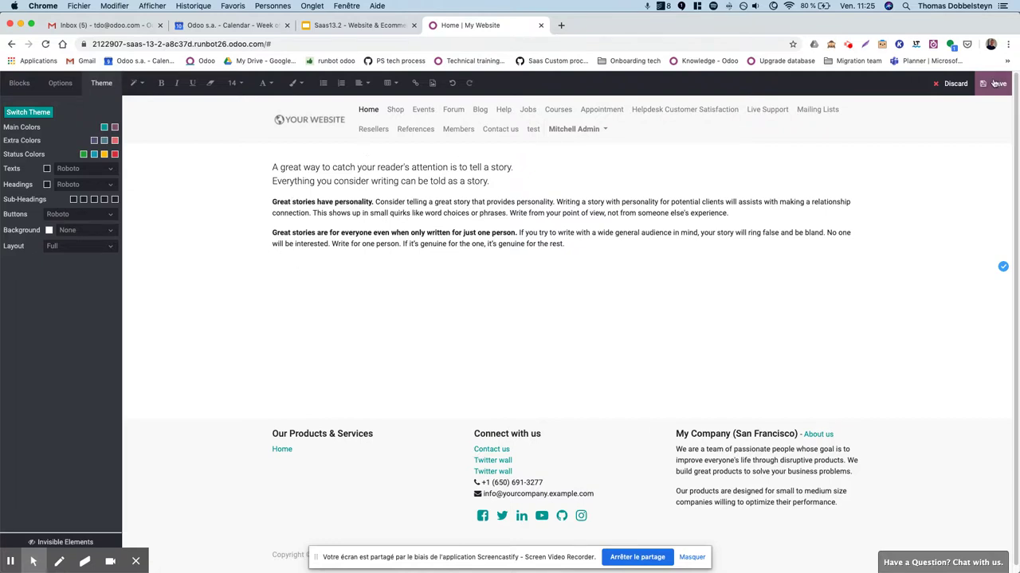
click(47, 168)
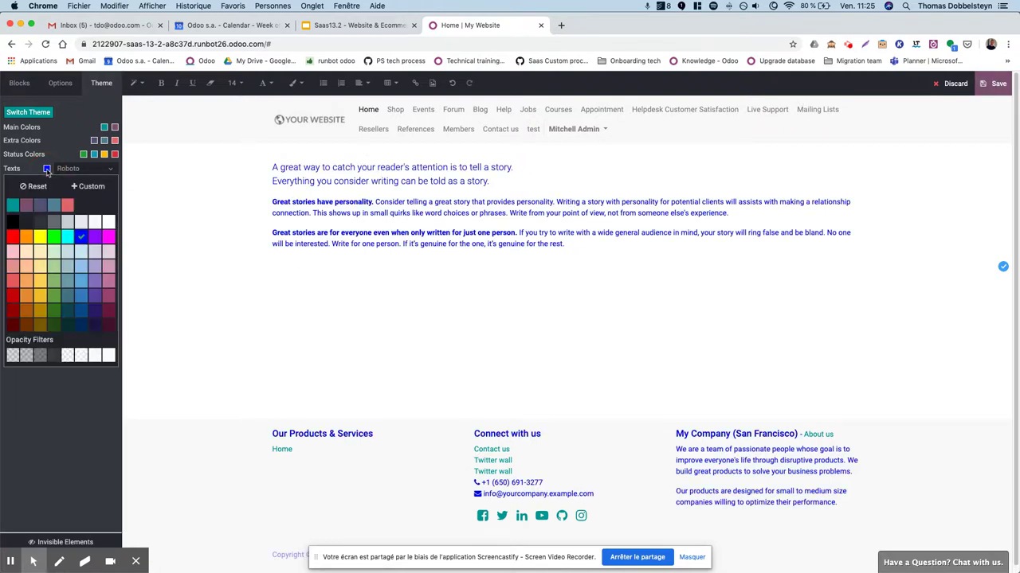
click(27, 186)
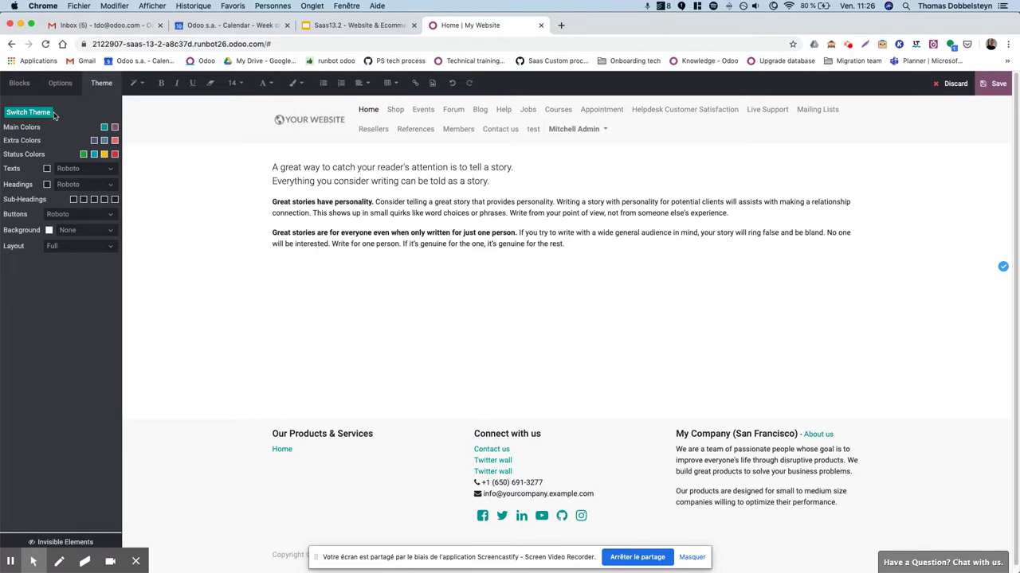
click(327, 31)
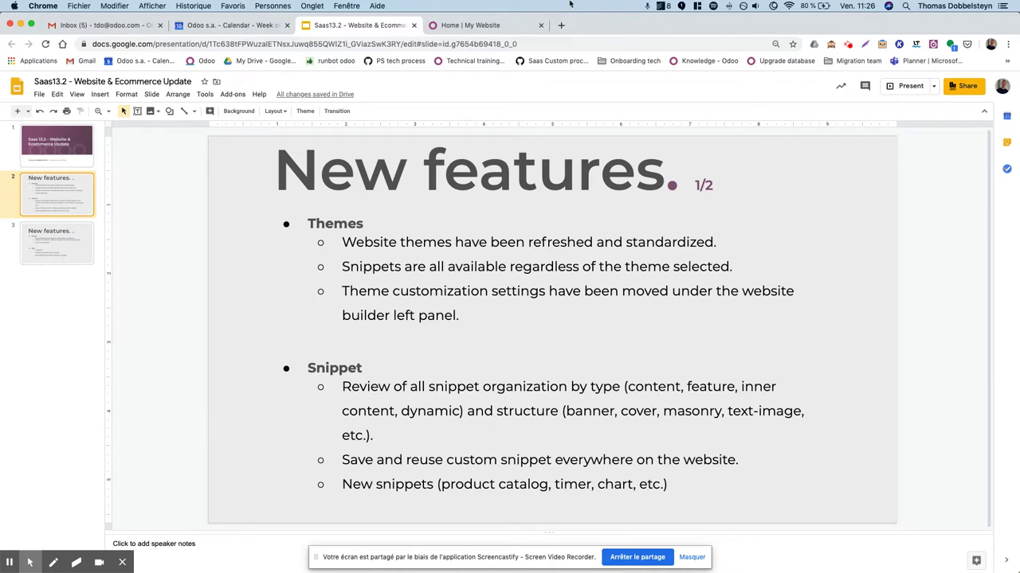
Delete the story Text section from the homepage.
click(487, 29)
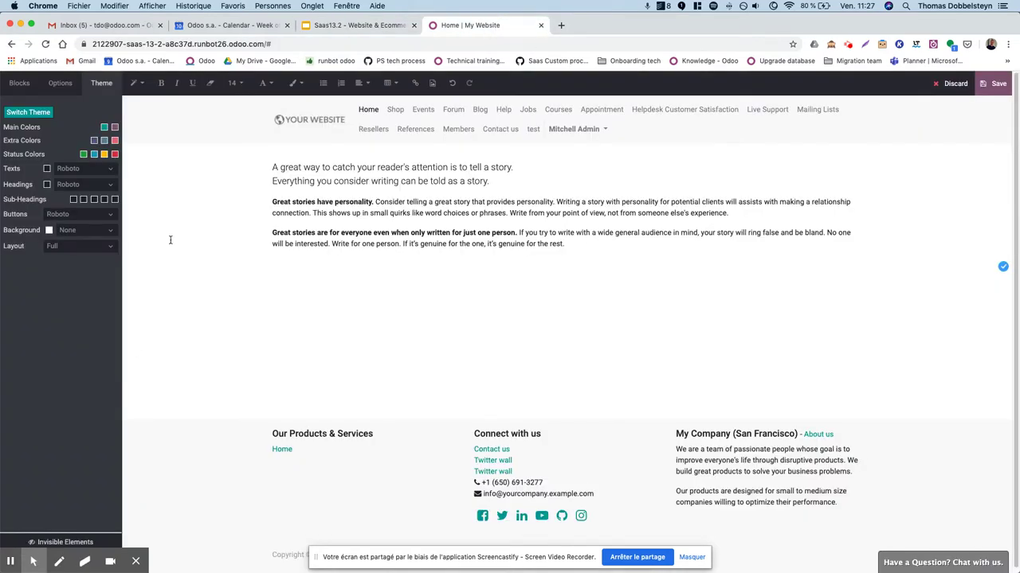
click(220, 189)
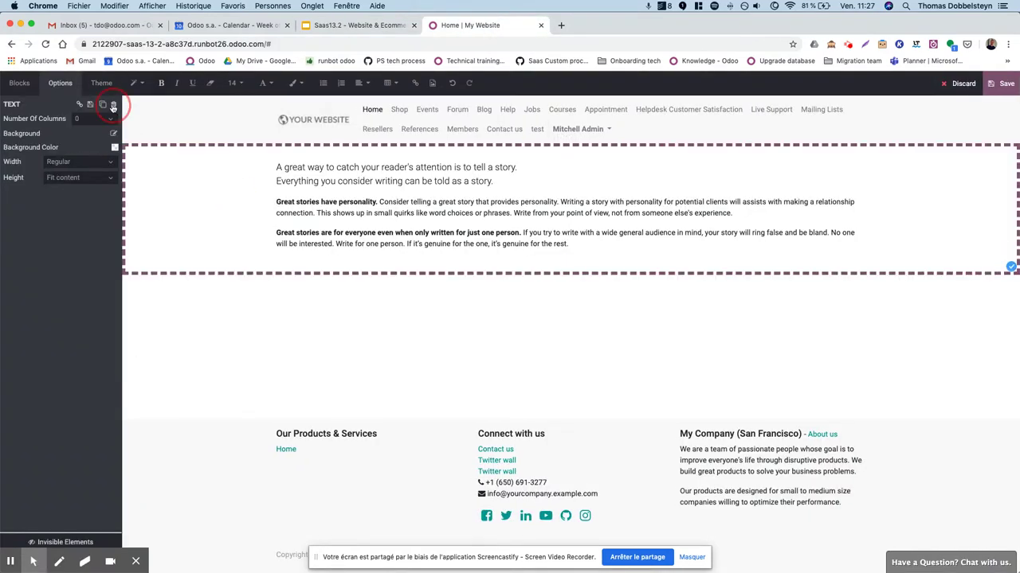
click(113, 103)
drag(118, 114, 118, 115)
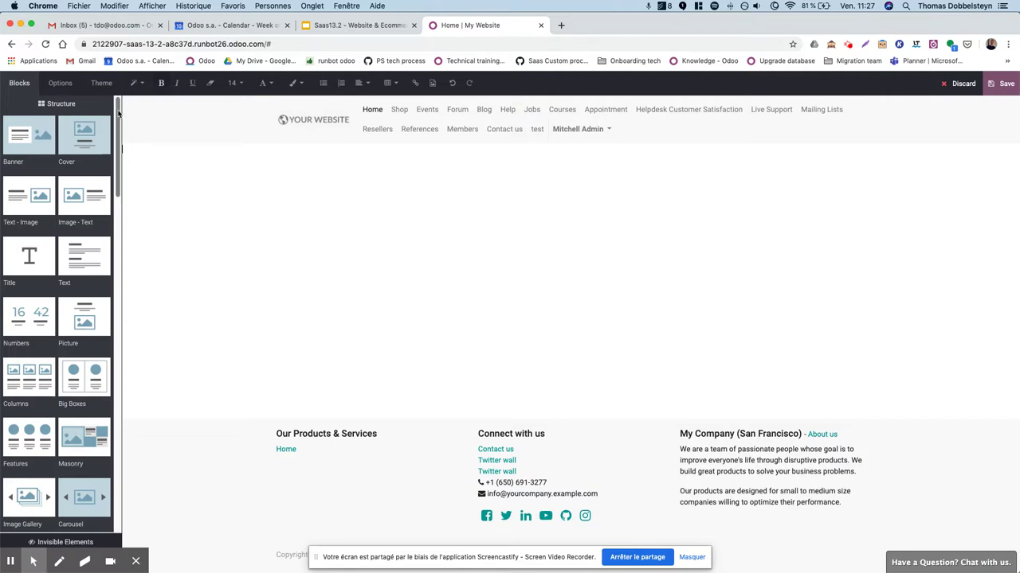
Add the Our offers pricing table and the Meet the Executive Team section.
drag(119, 112, 128, 251)
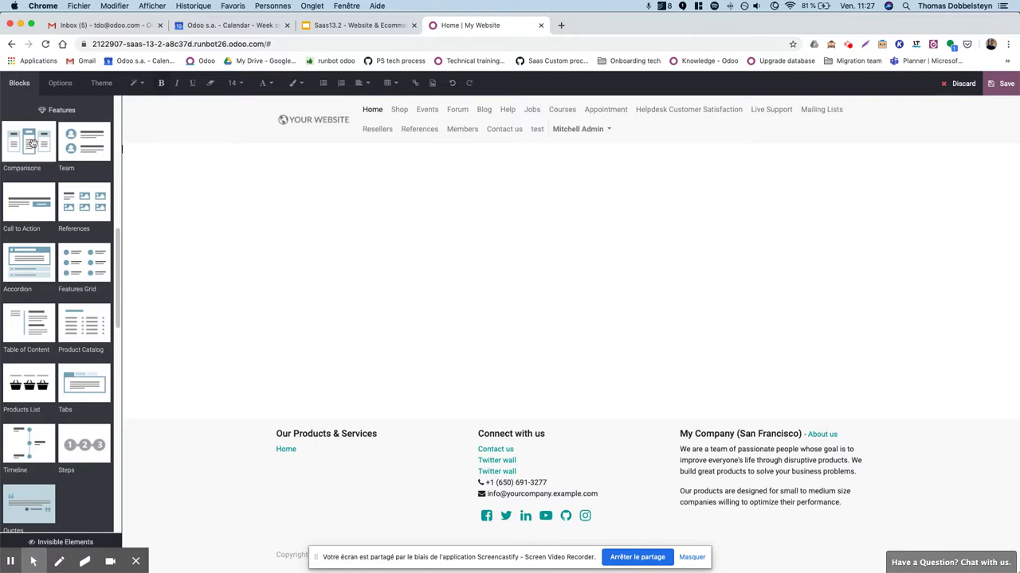
drag(32, 143, 277, 165)
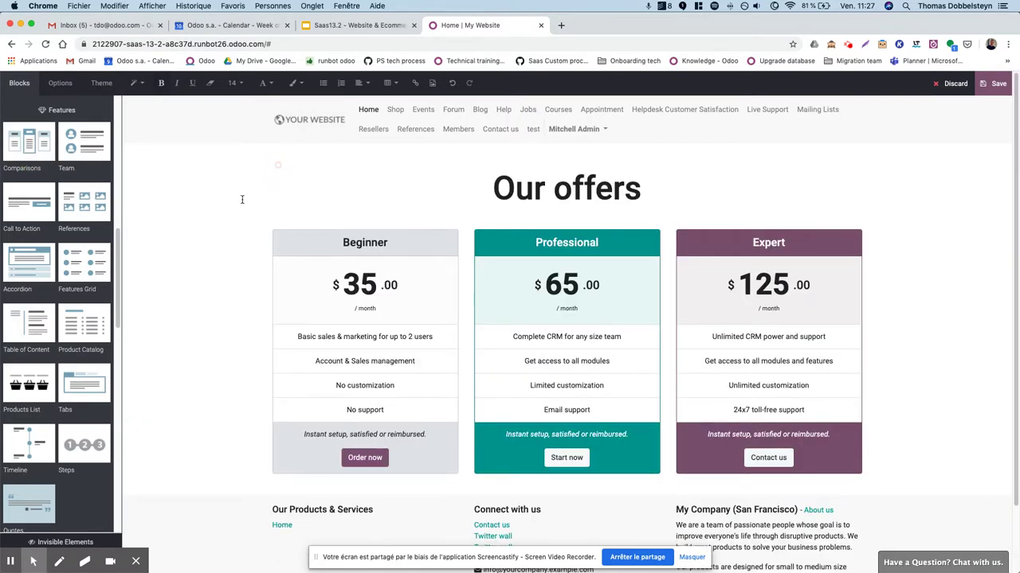
drag(85, 141, 327, 128)
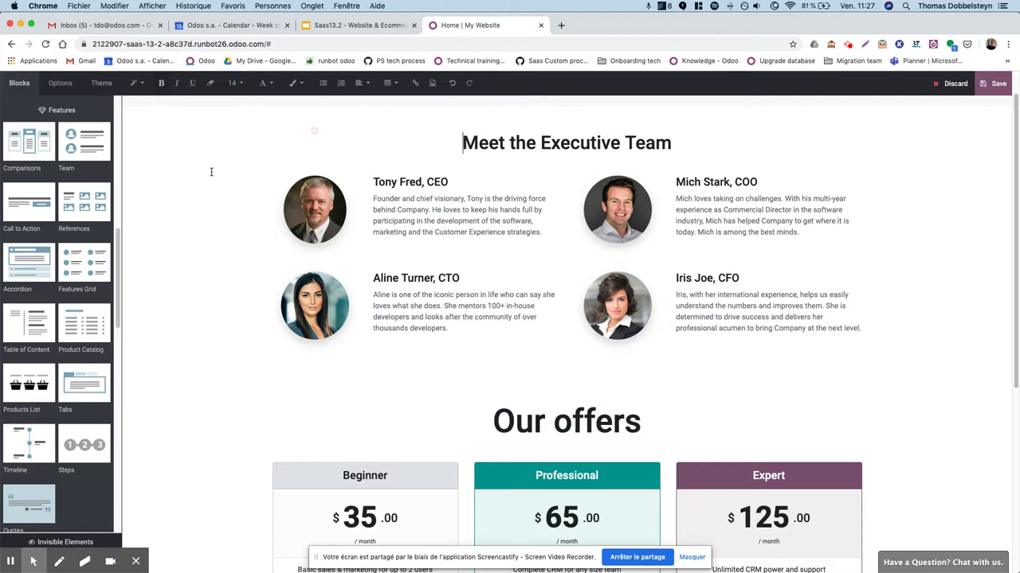
Delete the Meet the Executive Team and Our offers sections, leaving the page blank.
click(196, 141)
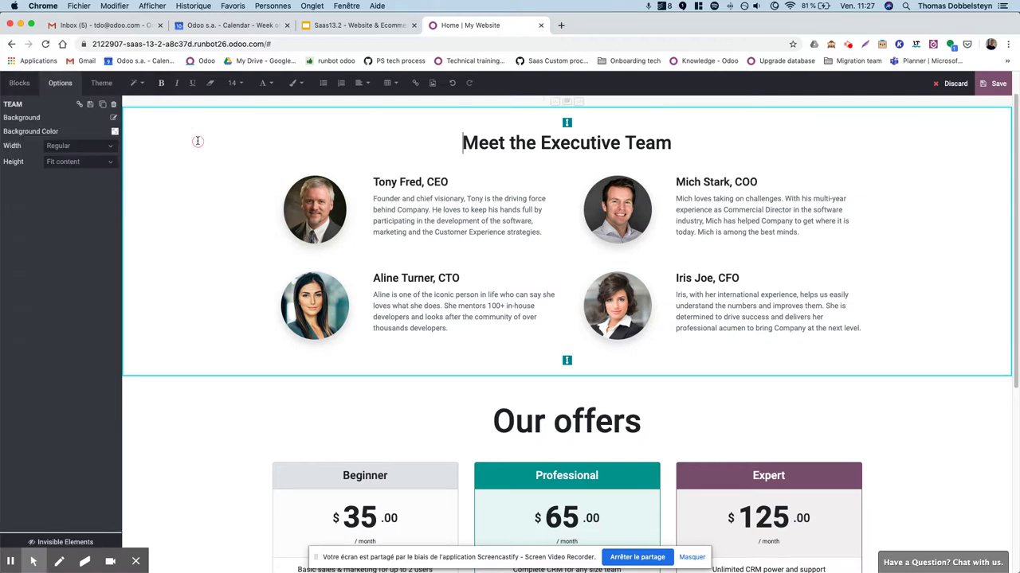
click(115, 105)
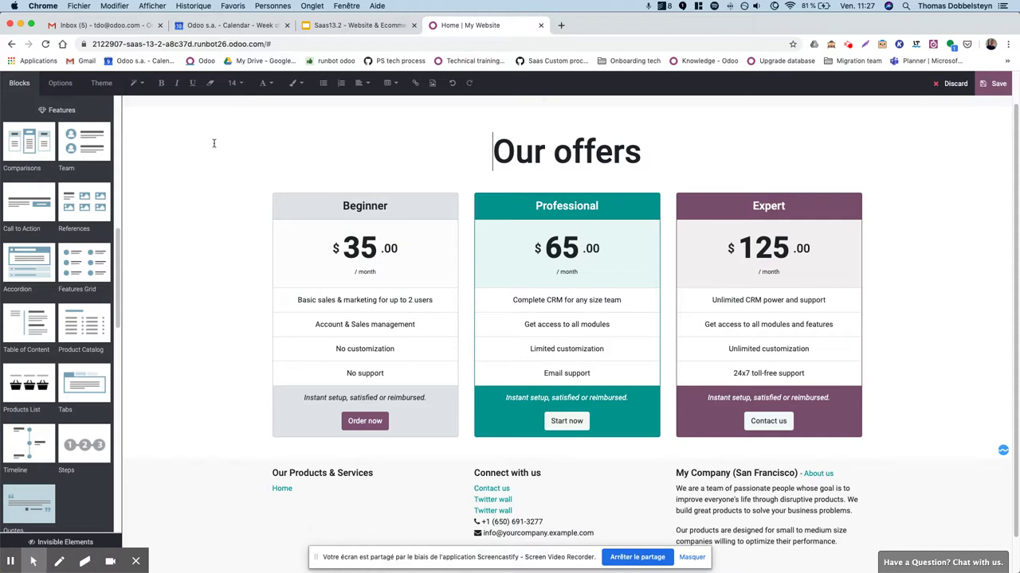
click(213, 144)
click(113, 104)
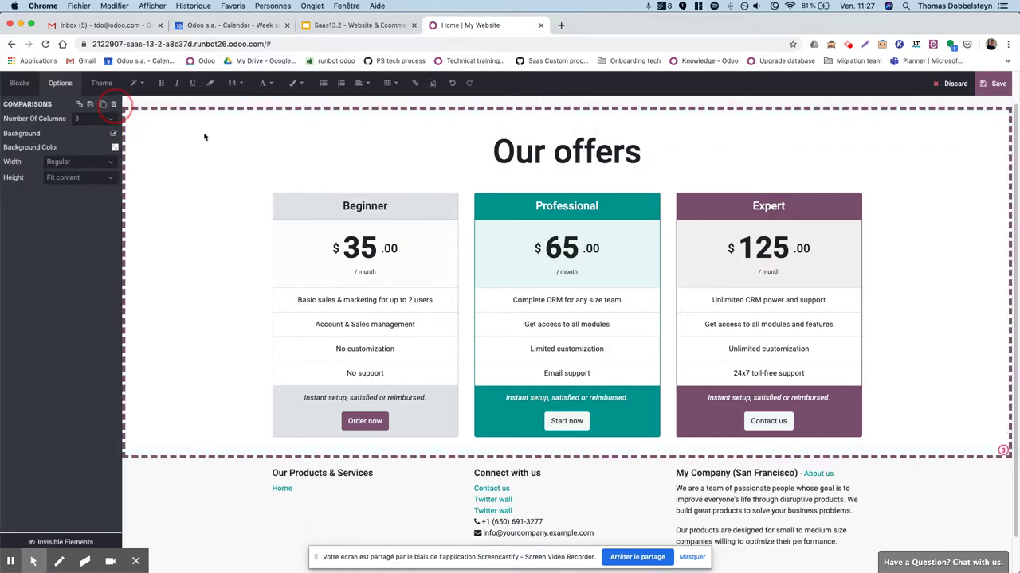
scroll(68, 211, down, 15)
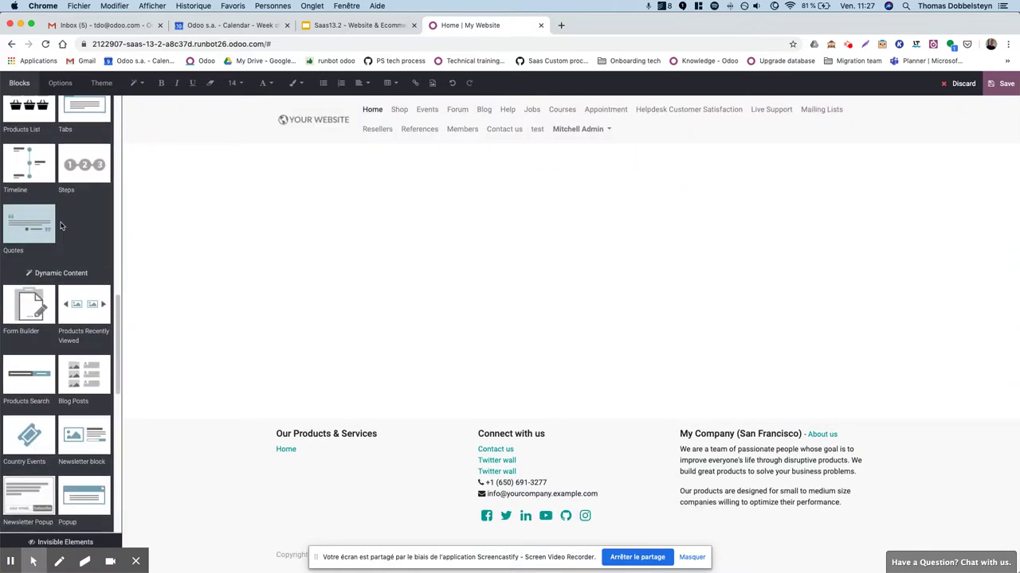
Drop a Text snippet with the 'A great way to catch your reader's attention' paragraphs.
scroll(62, 225, up, 1)
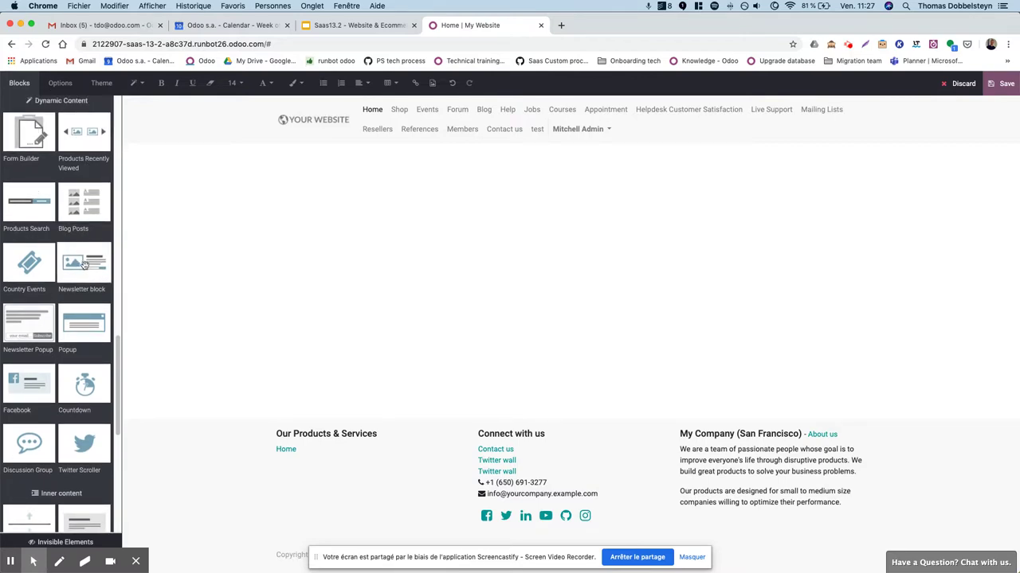
scroll(72, 268, down, 1)
scroll(69, 260, up, 1)
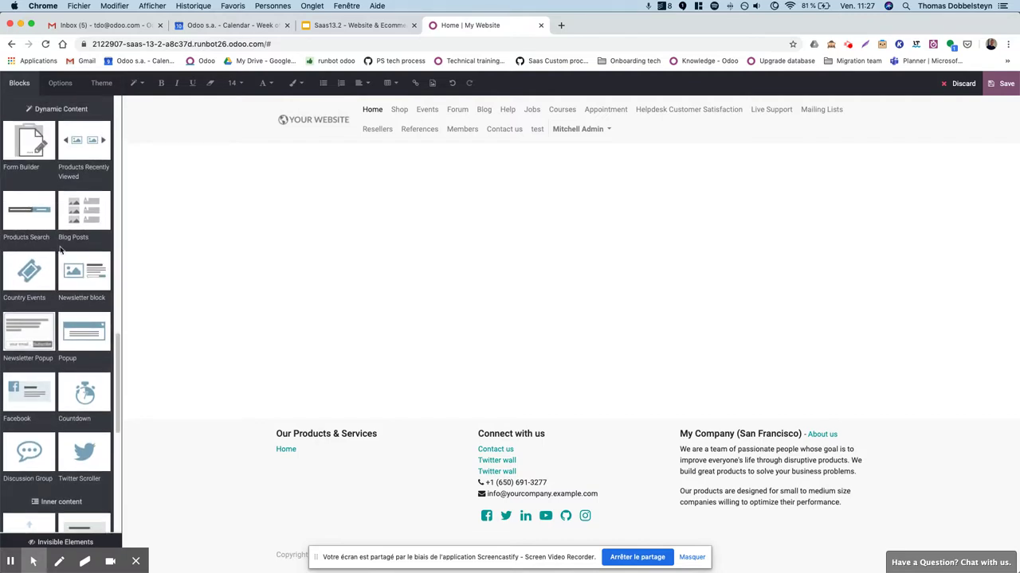
scroll(68, 238, down, 10)
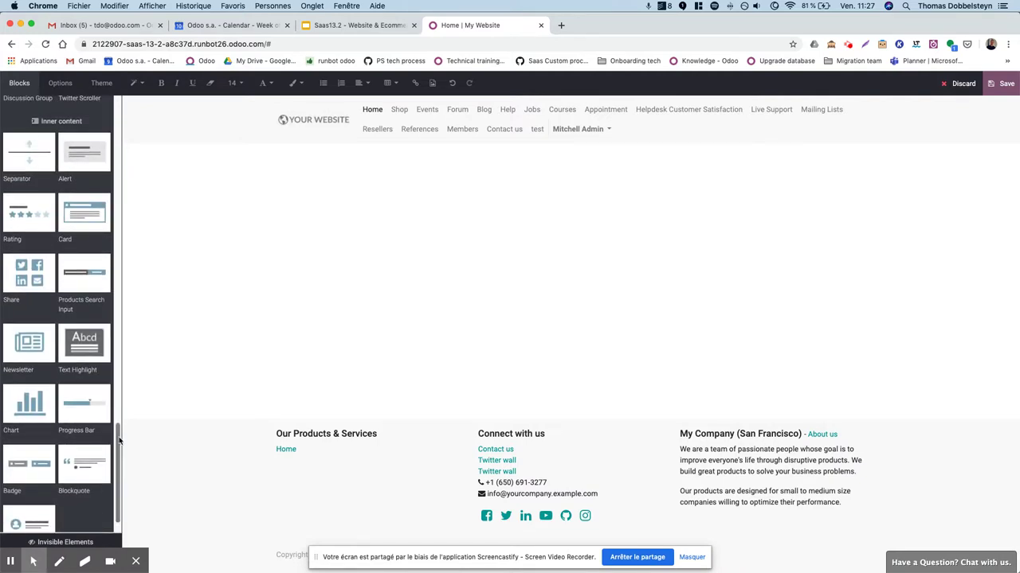
drag(119, 441, 119, 119)
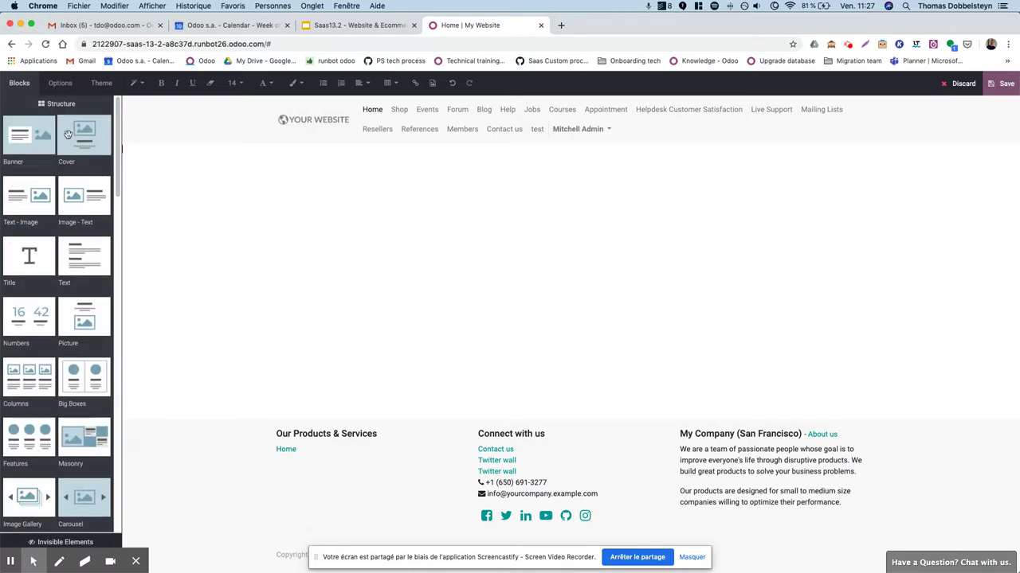
drag(84, 257, 303, 201)
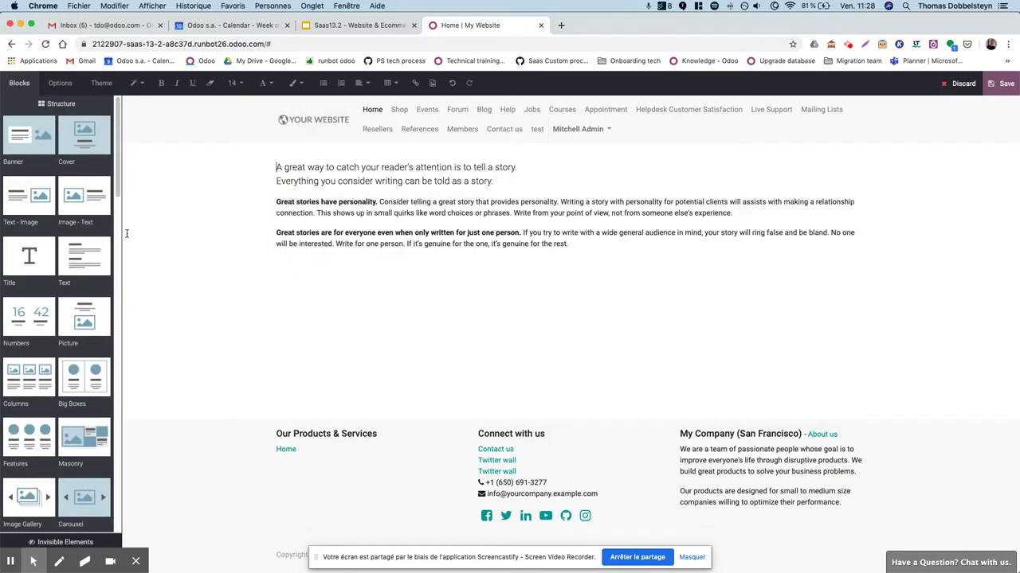
Add a Separator line and a Products Search Input bar inside the story text section.
scroll(121, 130, down, 15)
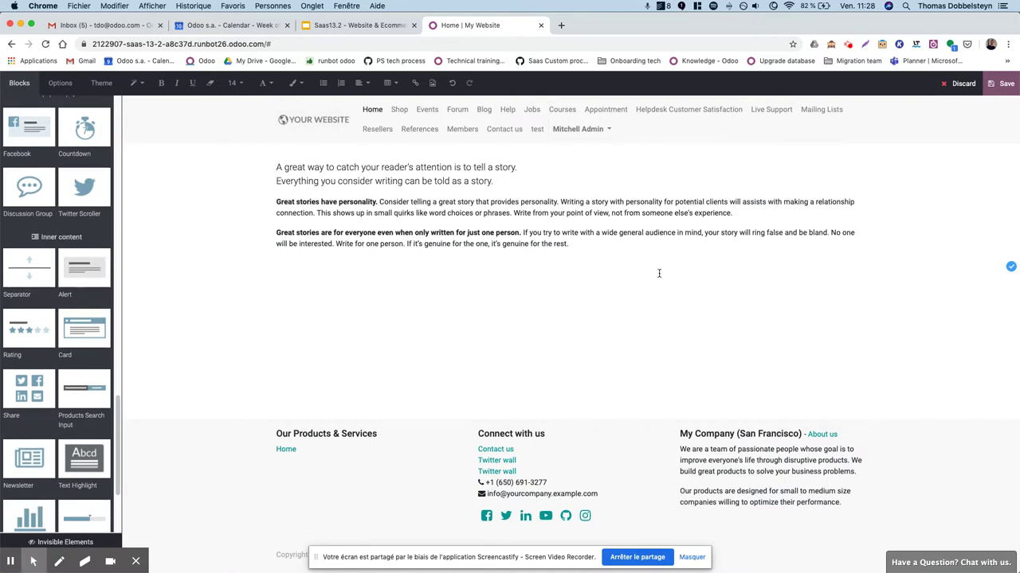
scroll(48, 279, down, 3)
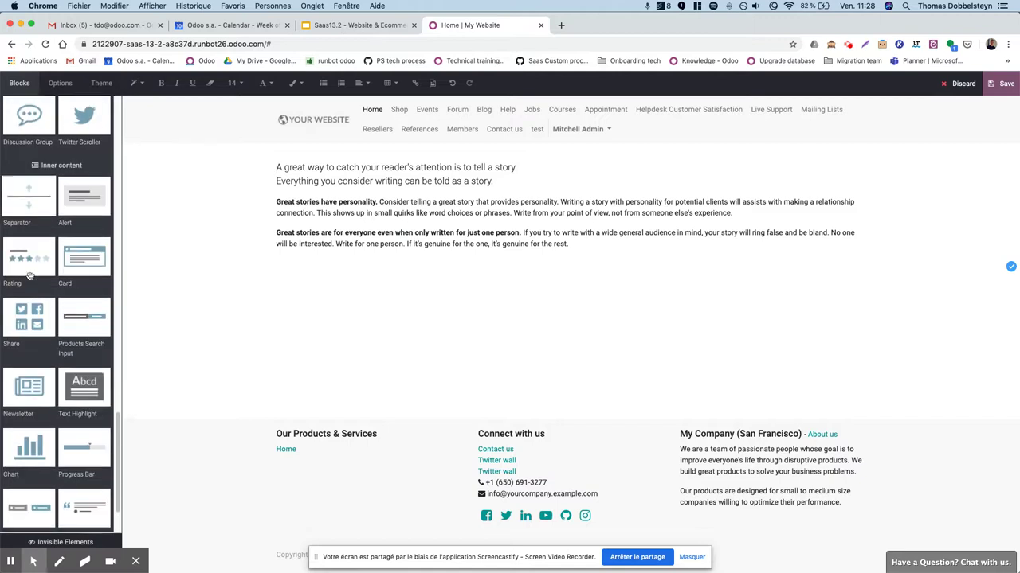
scroll(32, 160, down, 1)
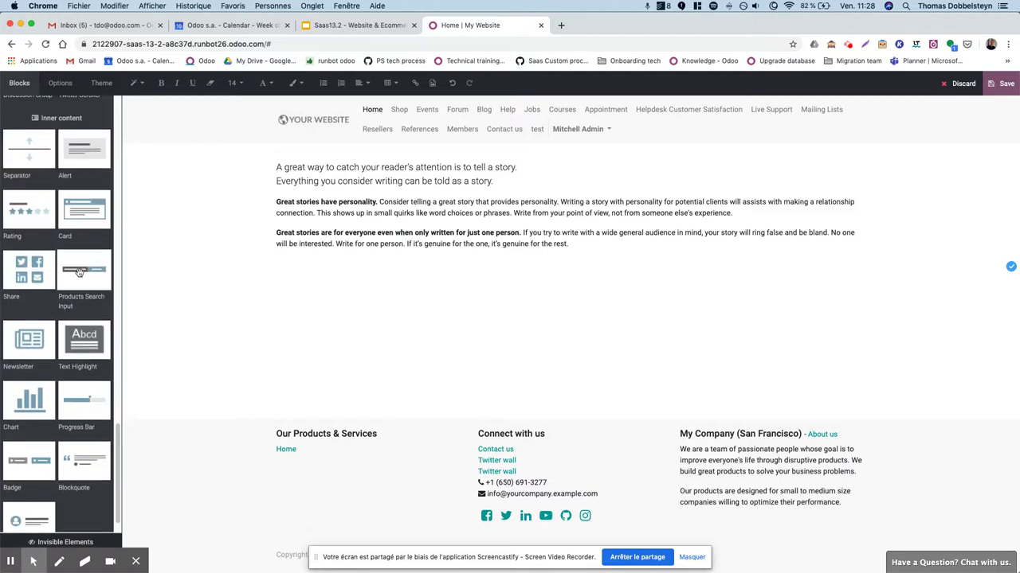
drag(29, 162, 361, 178)
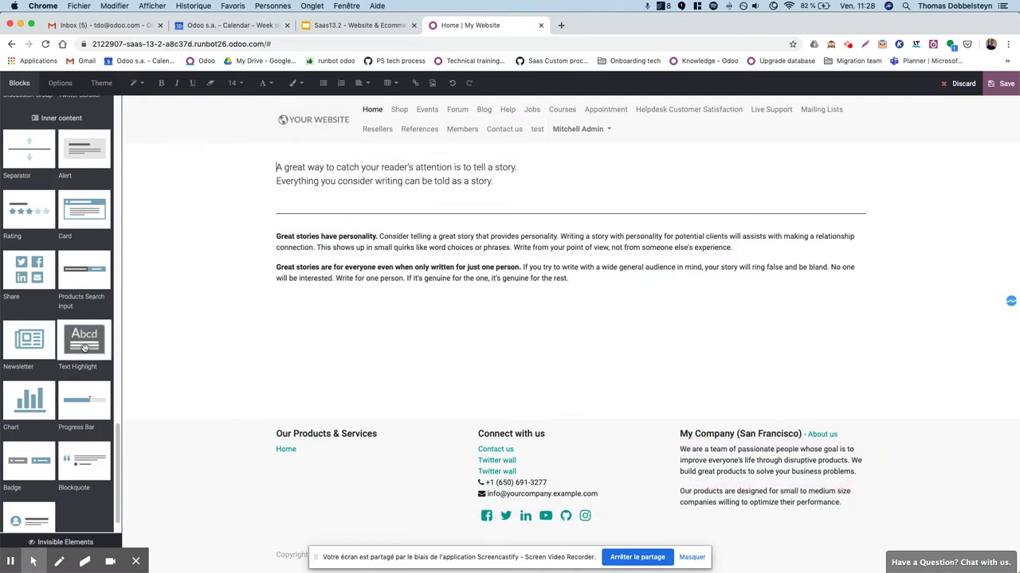
drag(84, 272, 413, 208)
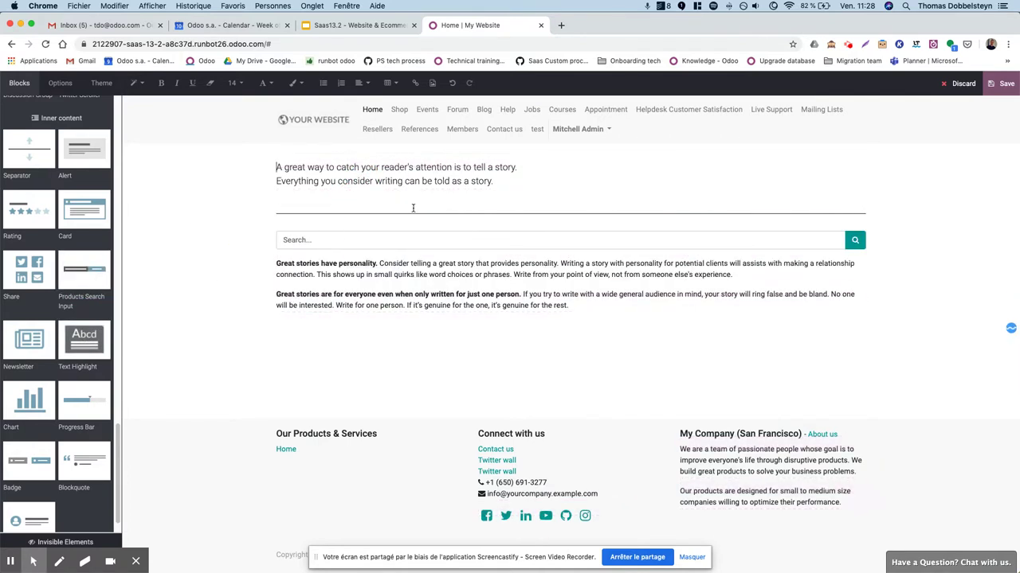
Delete the whole extended story section, leaving the page empty.
click(232, 205)
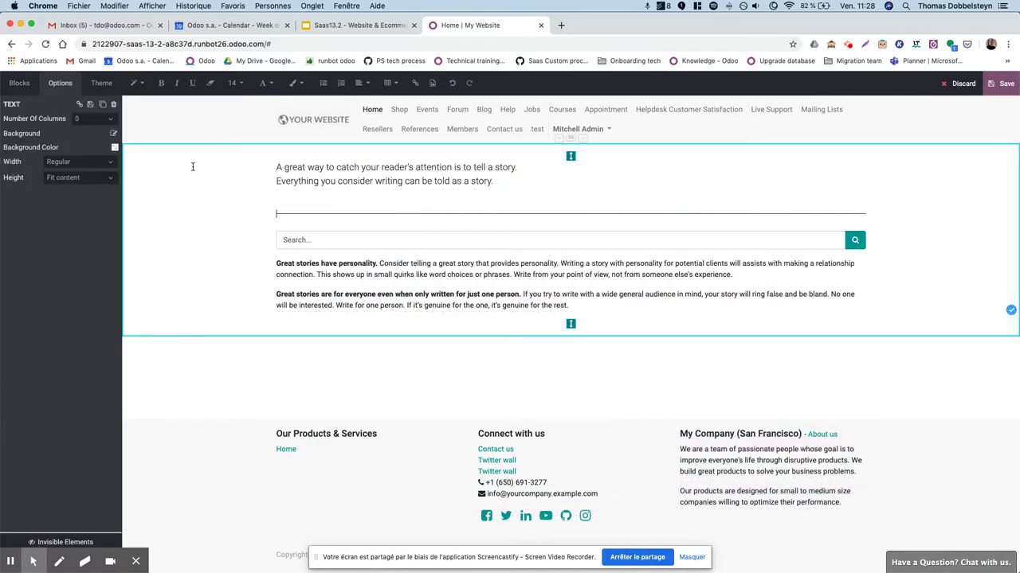
click(111, 105)
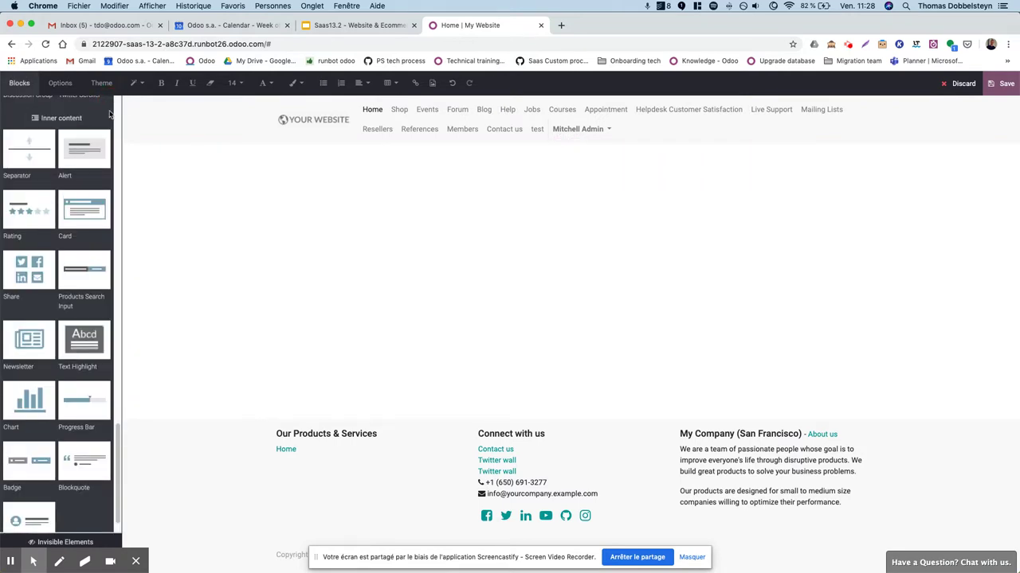
click(343, 26)
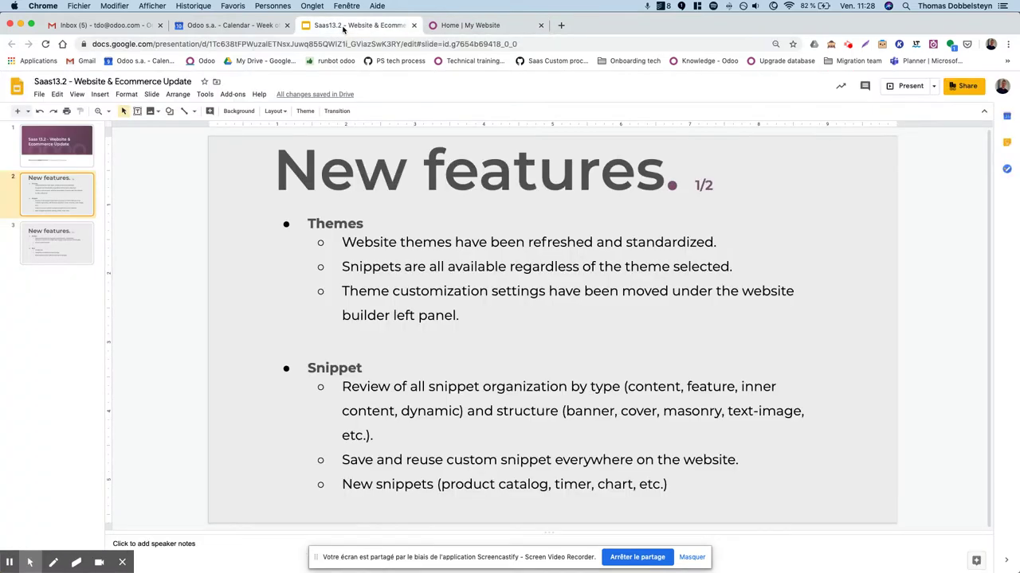
Show slide 3, 'New features. 2/2', covering the Design and Misc improvements.
click(65, 254)
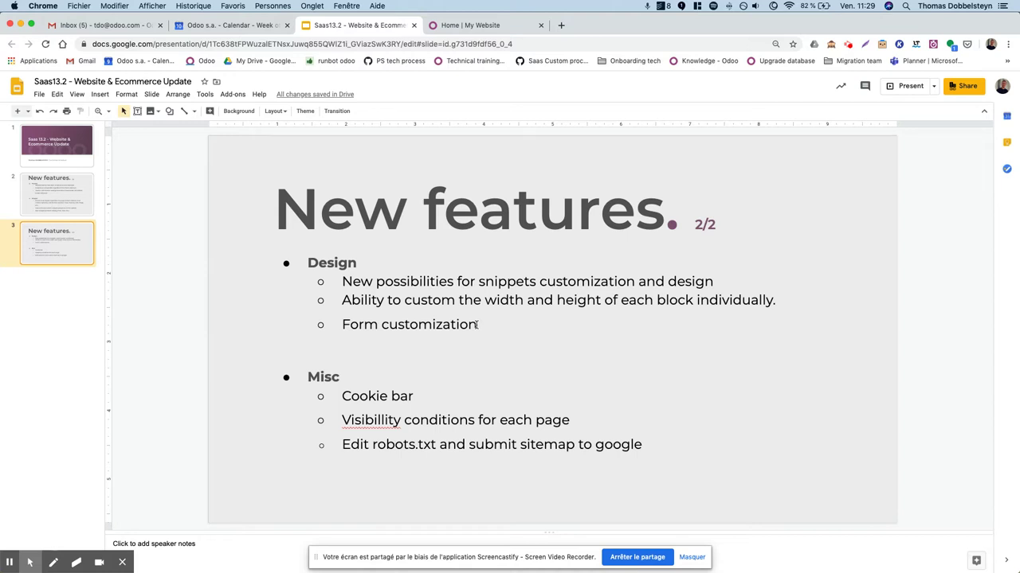
click(483, 29)
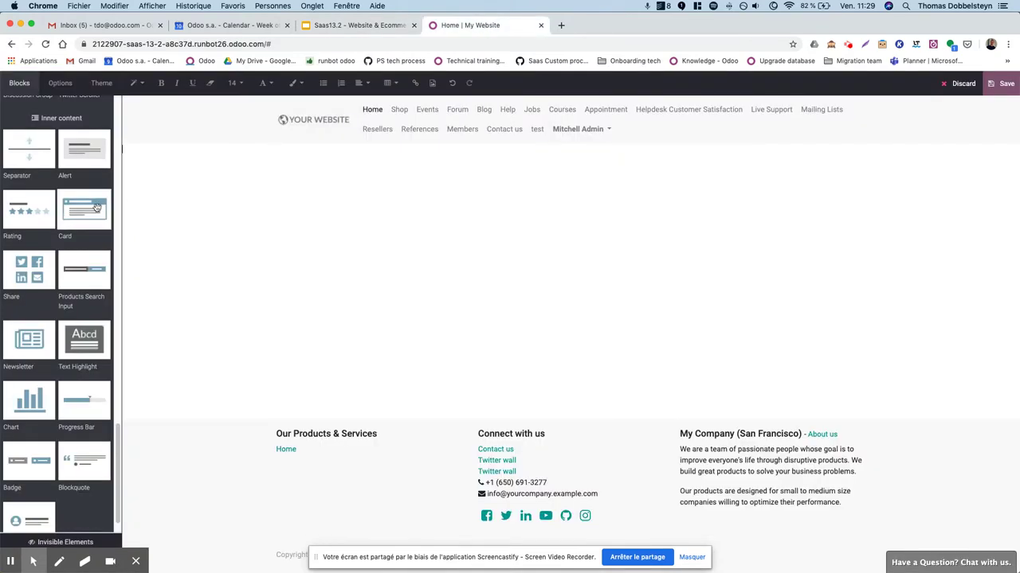
Add a Text section and keep its width at Regular.
scroll(97, 208, up, 5)
scroll(96, 208, up, 10)
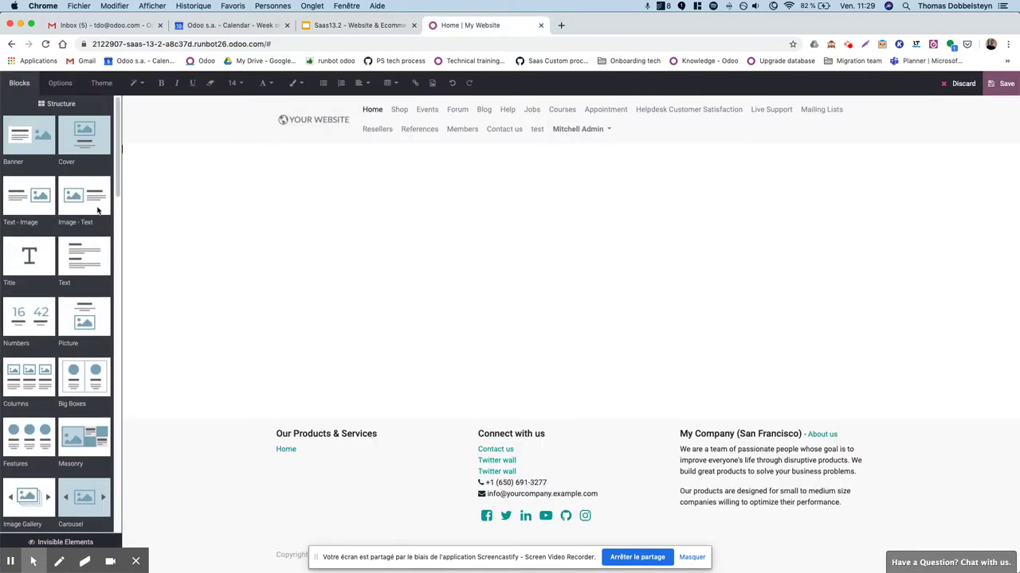
drag(65, 257, 335, 169)
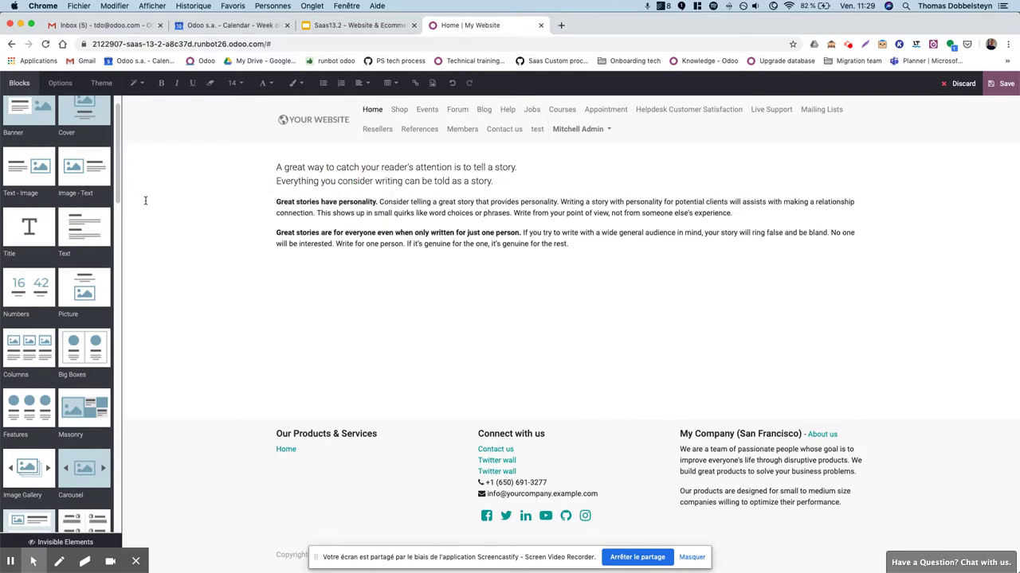
triple_click(287, 170)
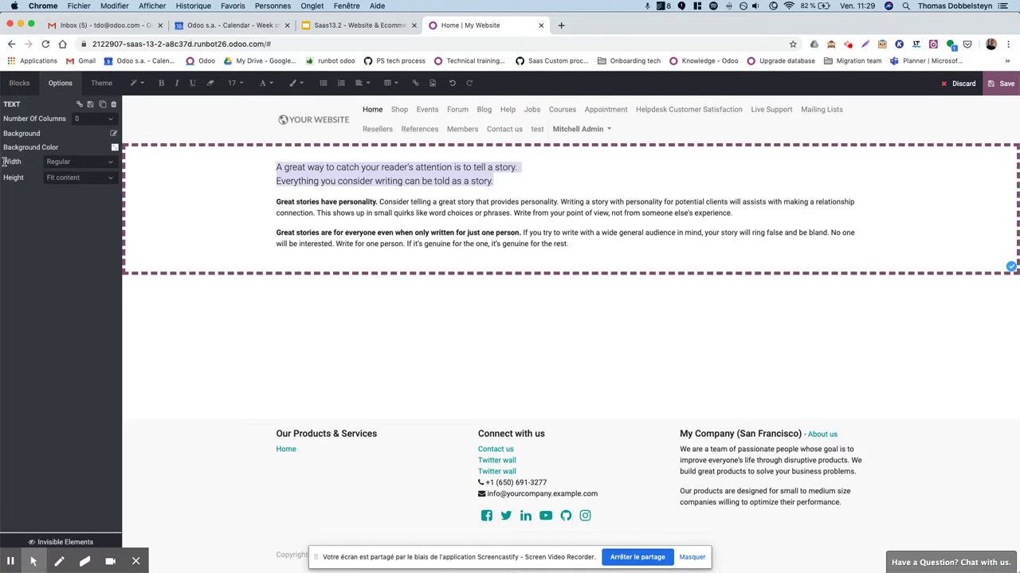
click(70, 162)
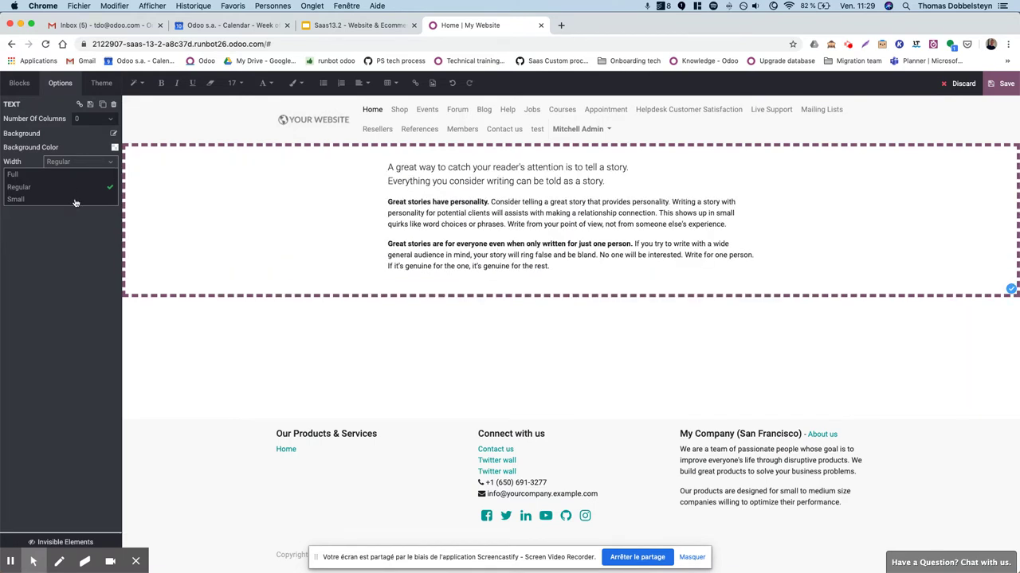
click(67, 251)
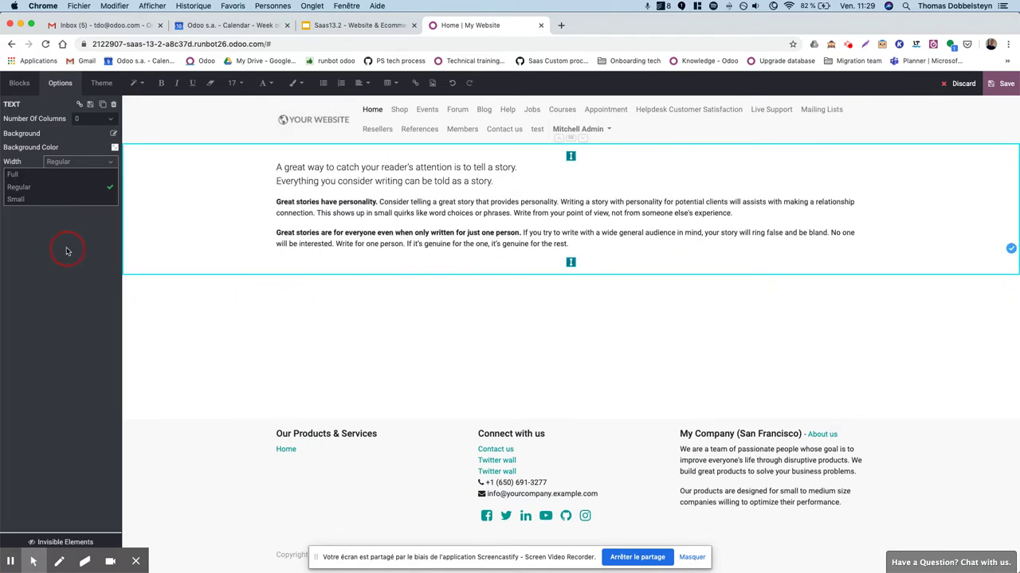
click(69, 189)
Split the section into 2 columns, adjust column padding, then delete the section.
click(81, 178)
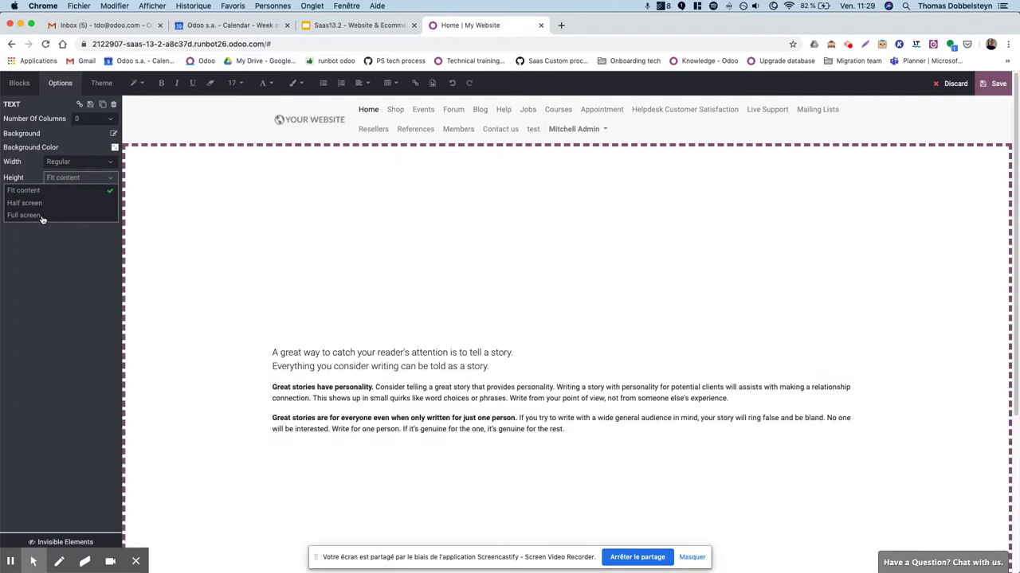
click(88, 118)
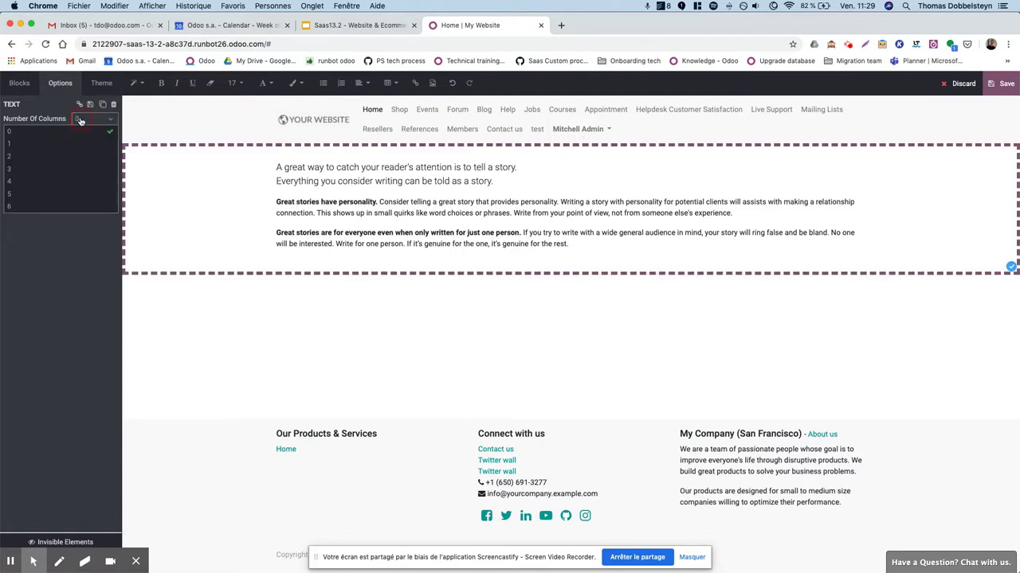
click(31, 157)
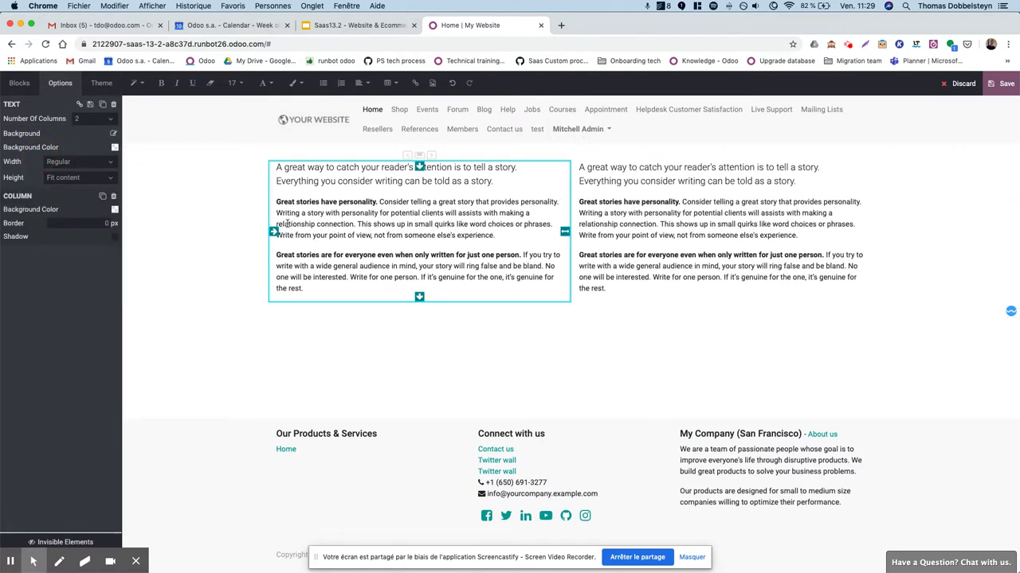
mouse_move(271, 232)
mouse_down()
mouse_move(307, 232)
mouse_move(273, 232)
mouse_up()
mouse_move(565, 232)
mouse_down()
mouse_move(462, 228)
mouse_move(561, 231)
mouse_up()
click(114, 104)
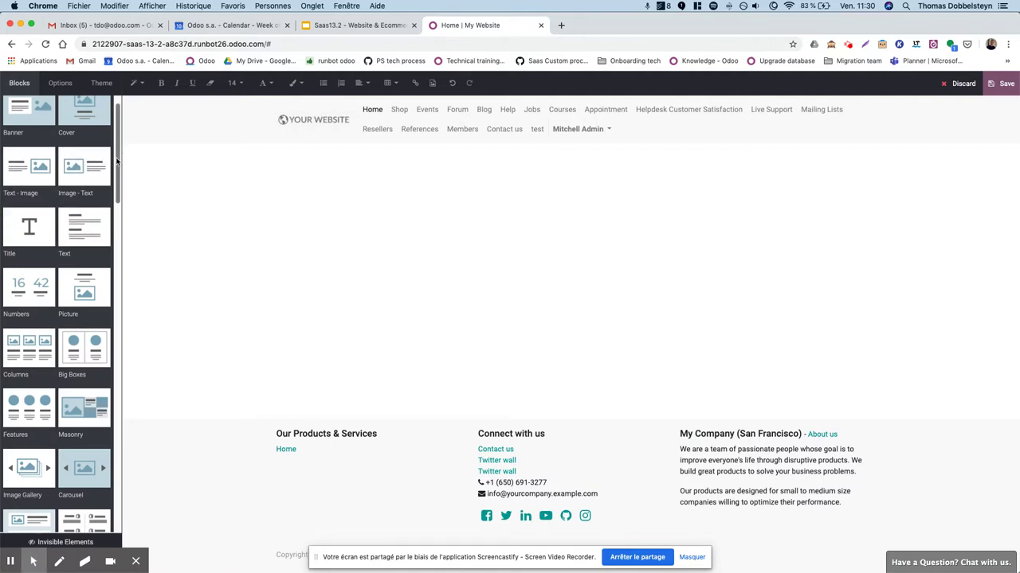
Add a Form Builder contact form from Dynamic Content and select its Your Name field.
drag(119, 163, 120, 157)
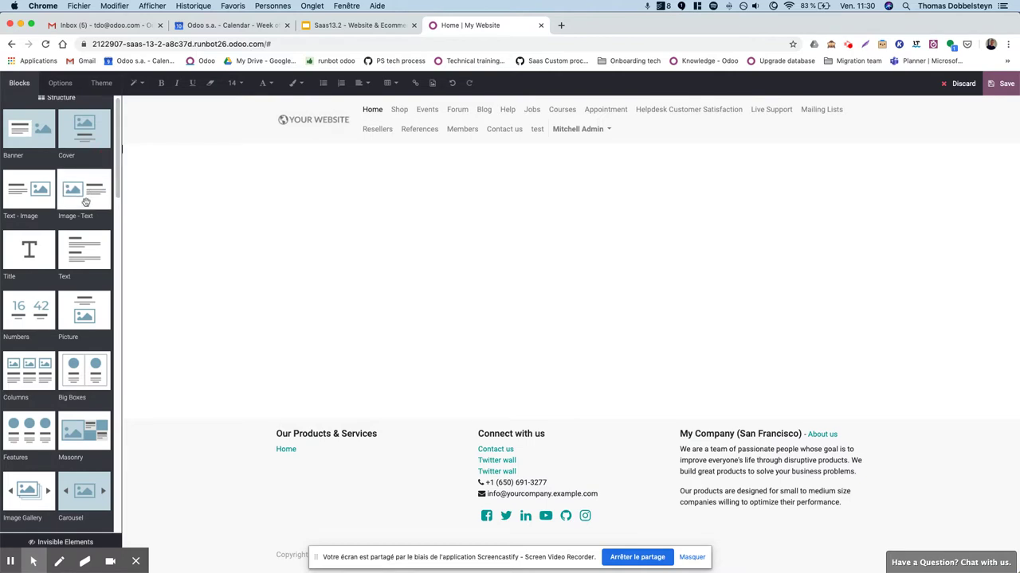
scroll(77, 199, down, 5)
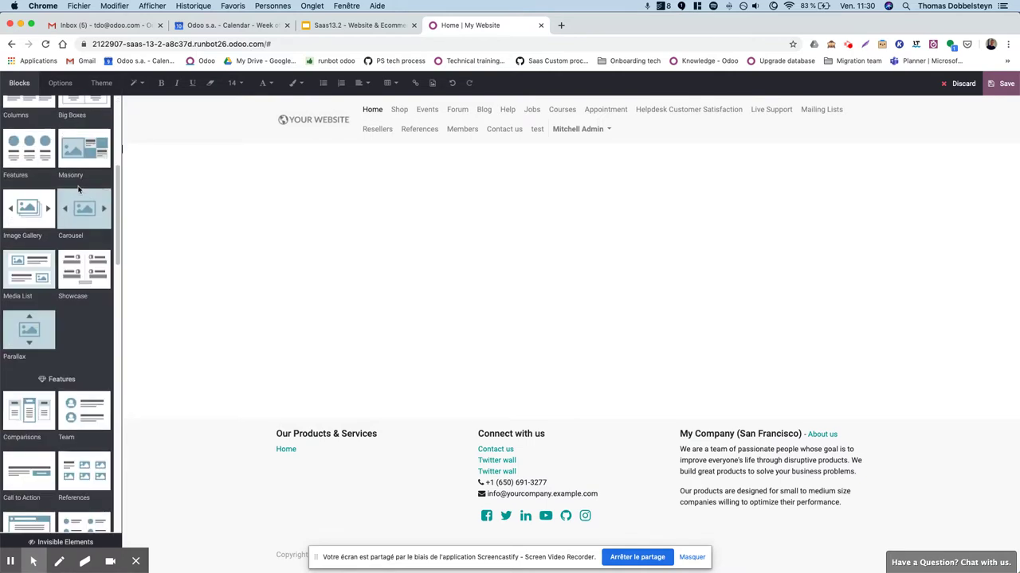
scroll(75, 199, down, 10)
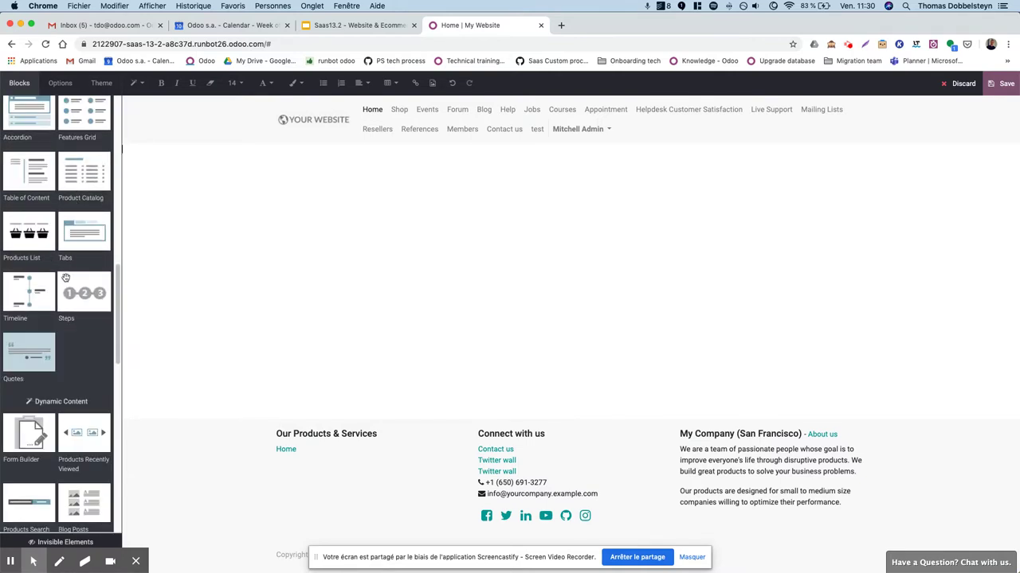
scroll(68, 278, down, 2)
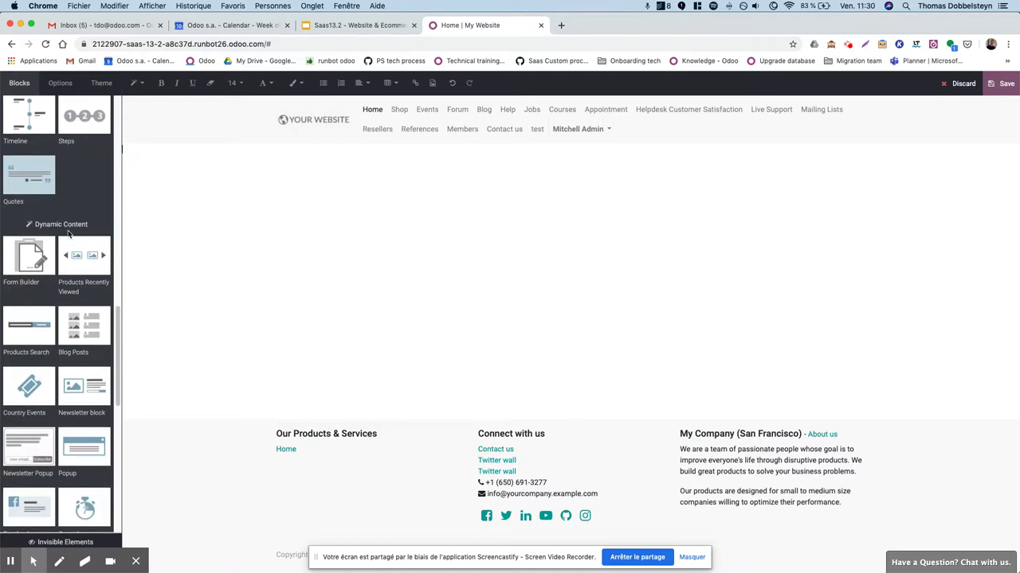
drag(118, 329, 115, 292)
drag(29, 398, 333, 190)
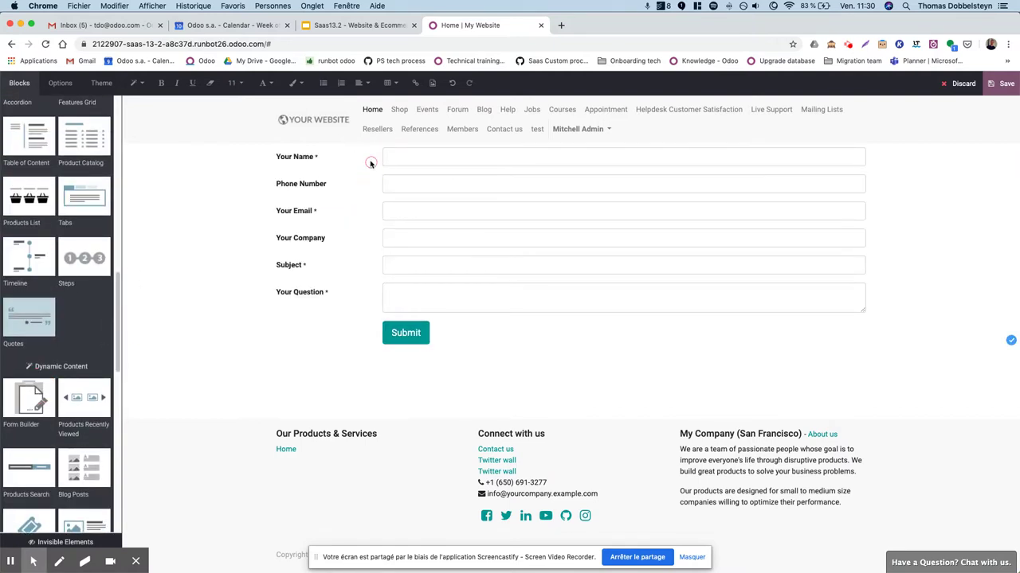
click(368, 163)
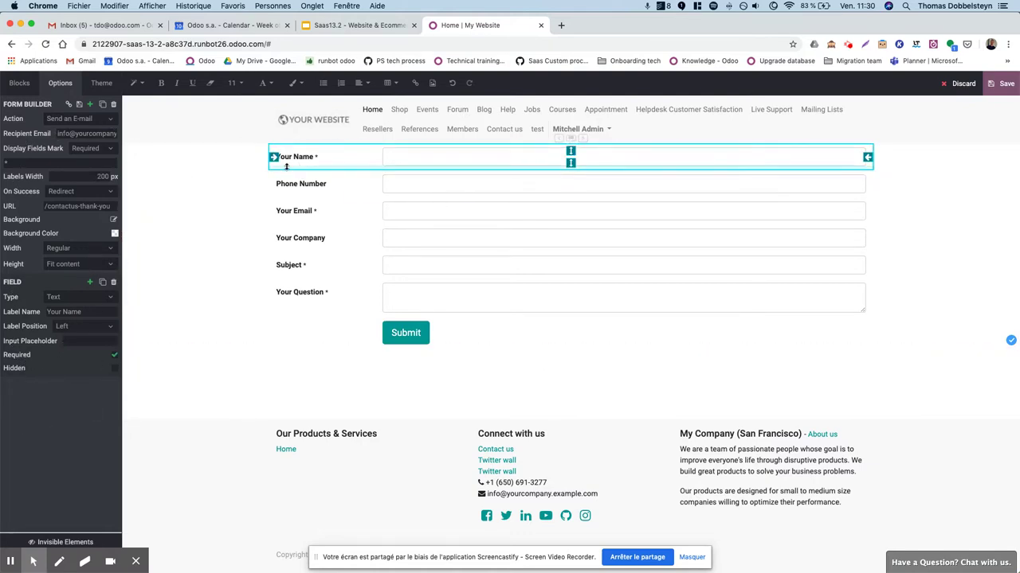
Change the required-field mark from '*' to 'mandatory'.
click(51, 164)
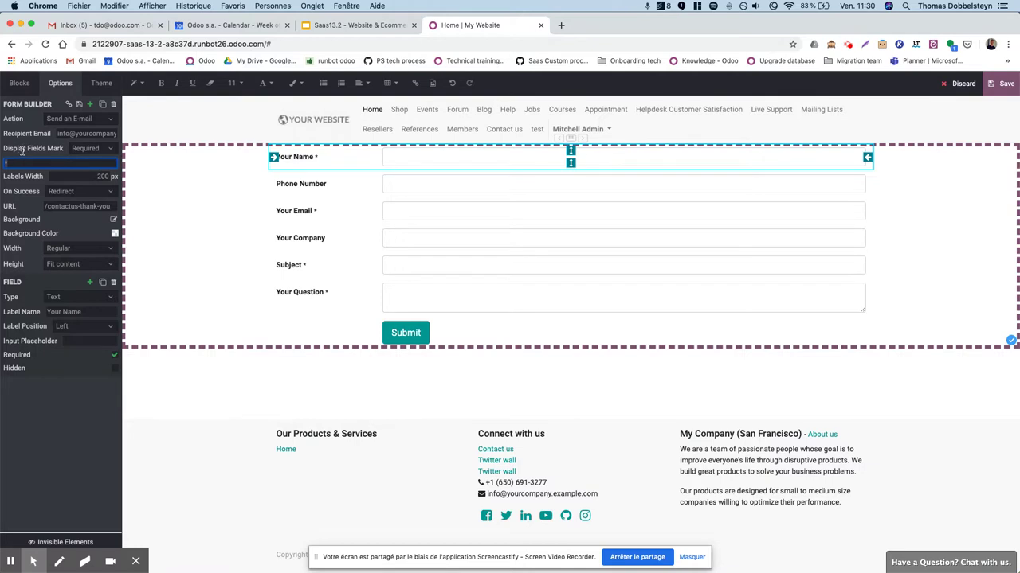
click(110, 151)
click(103, 150)
click(62, 161)
key(BackSpace)
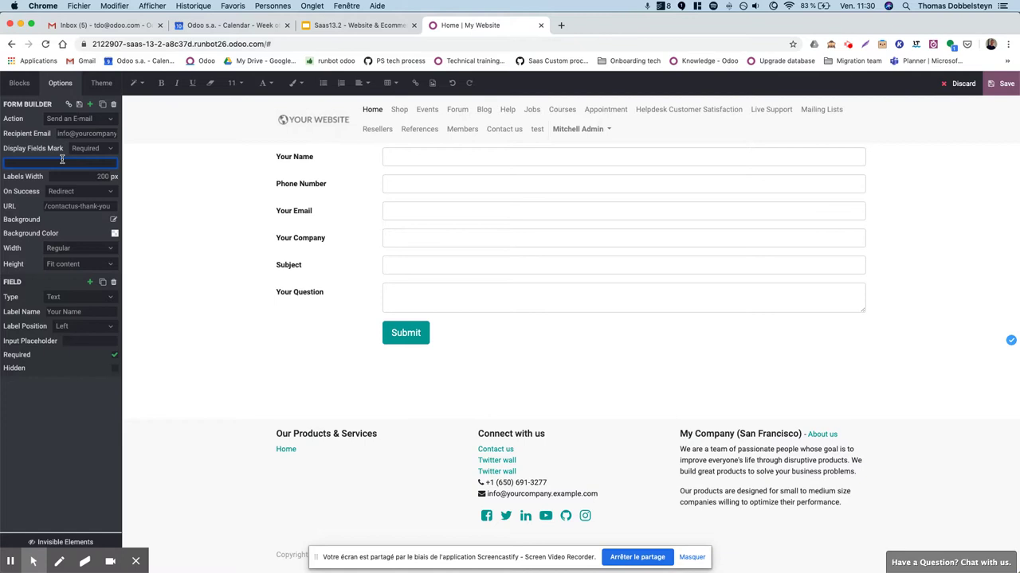
text(mandatory)
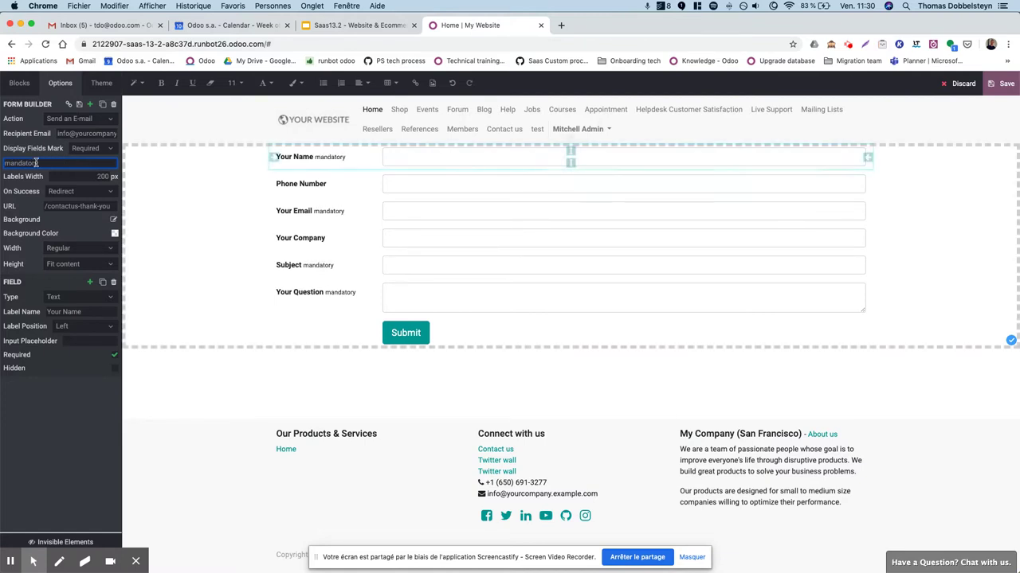
Set the form's Labels Width to 500 px.
click(79, 174)
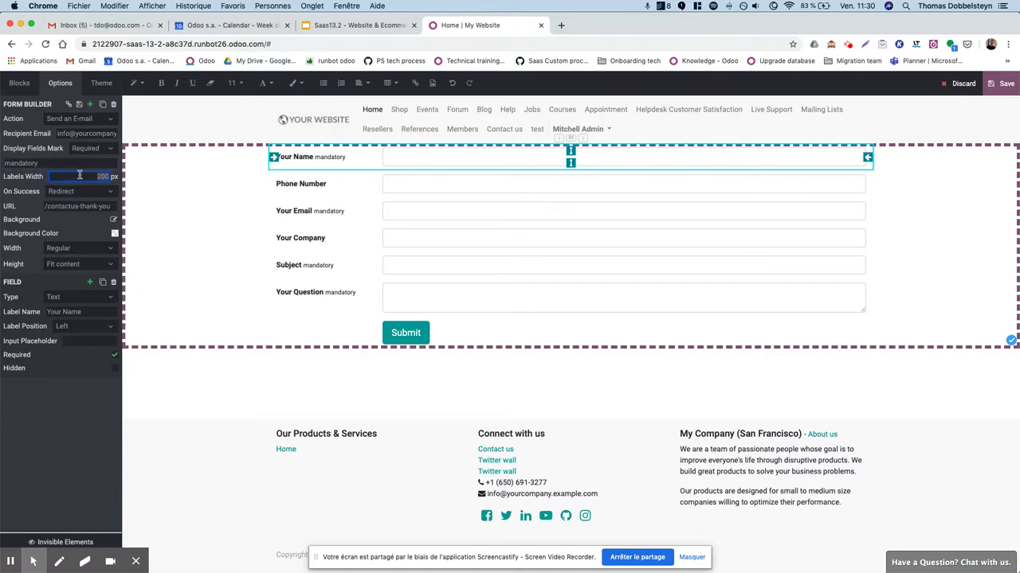
key(BackSpace)
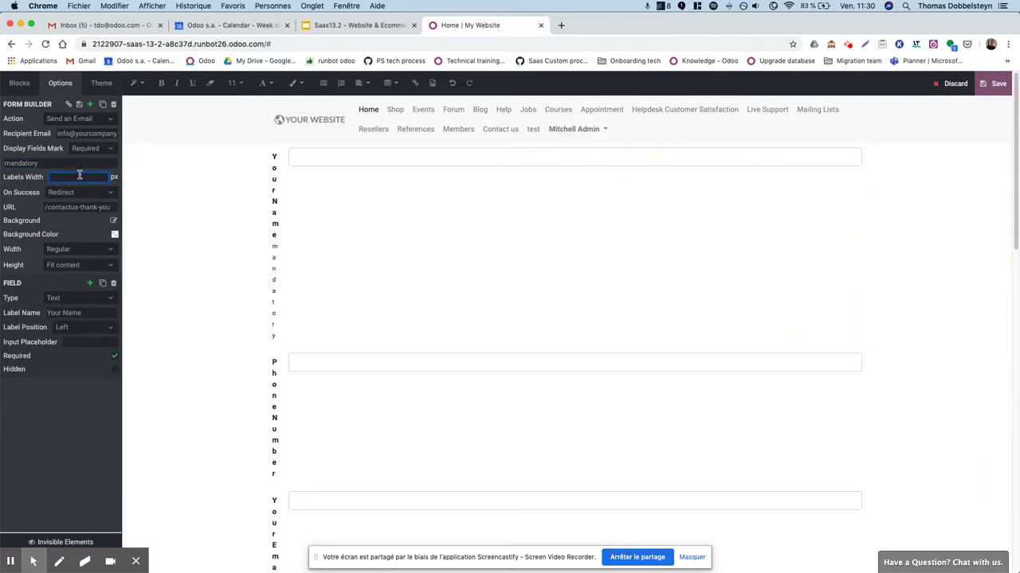
text(300)
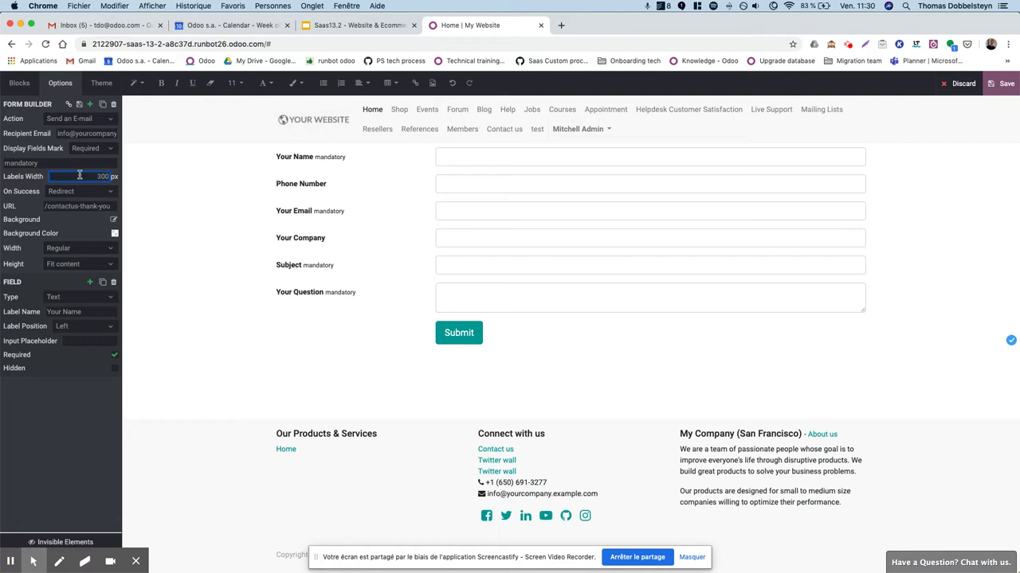
key(BackSpace)
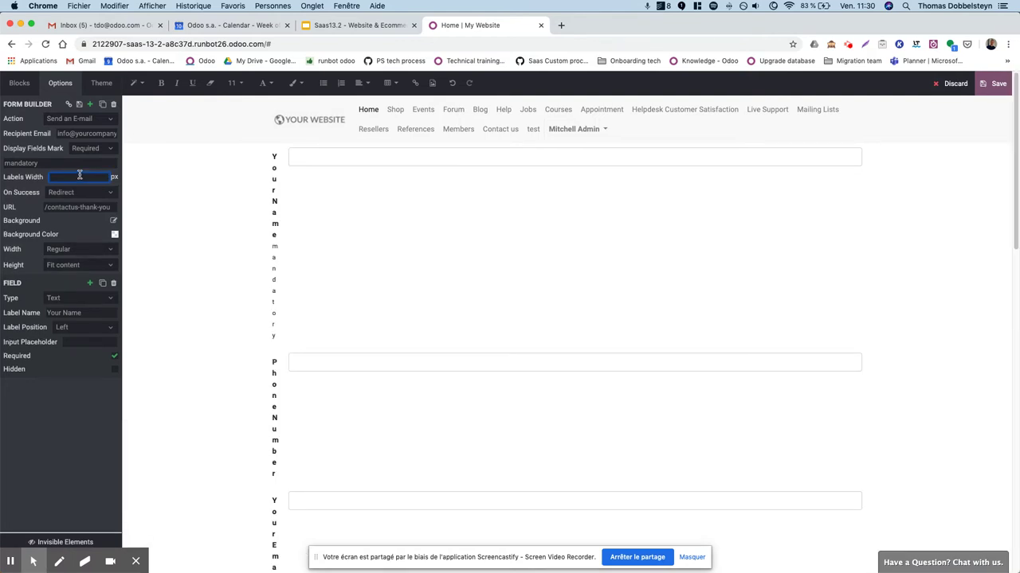
text(500)
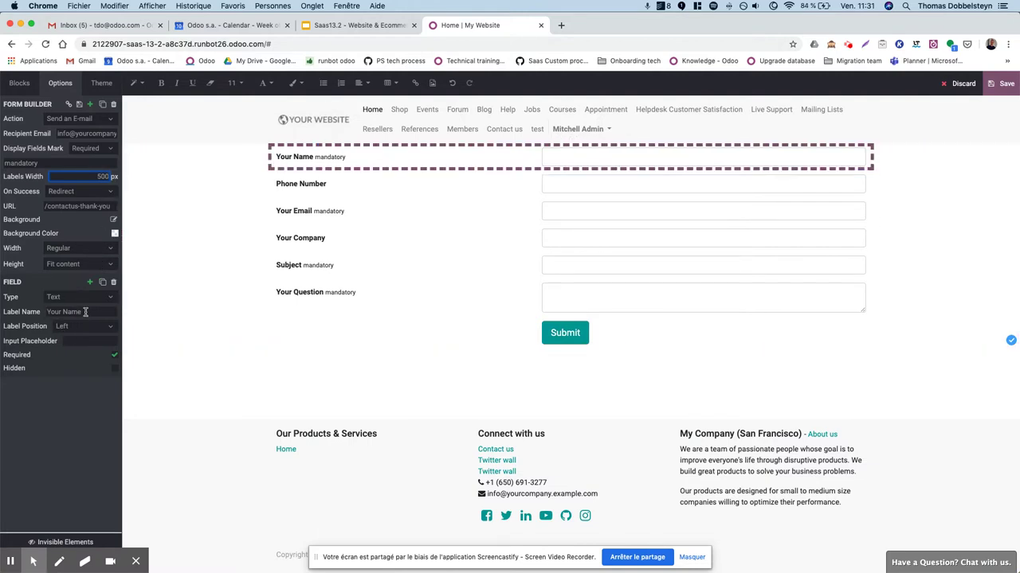
click(83, 327)
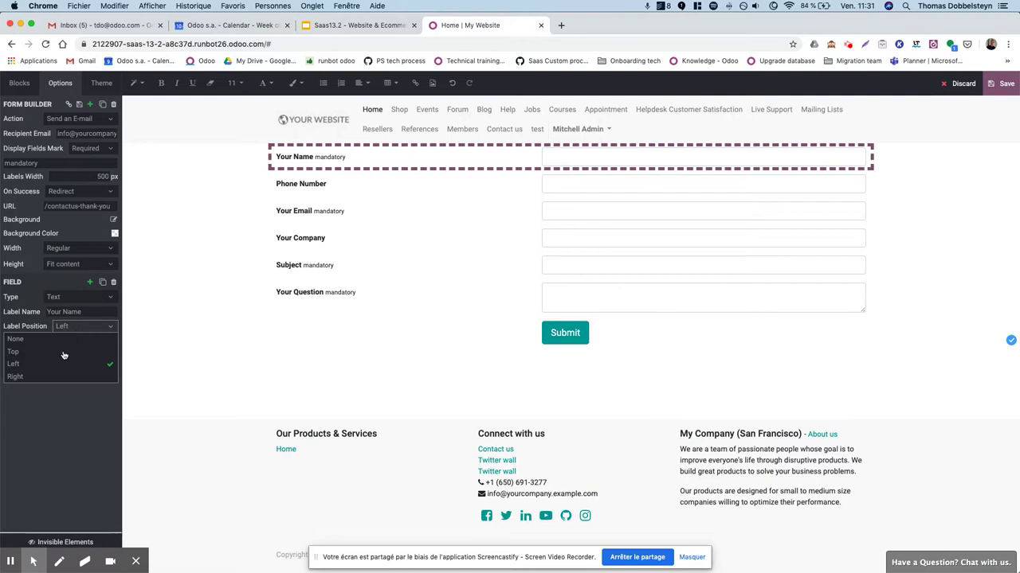
click(33, 352)
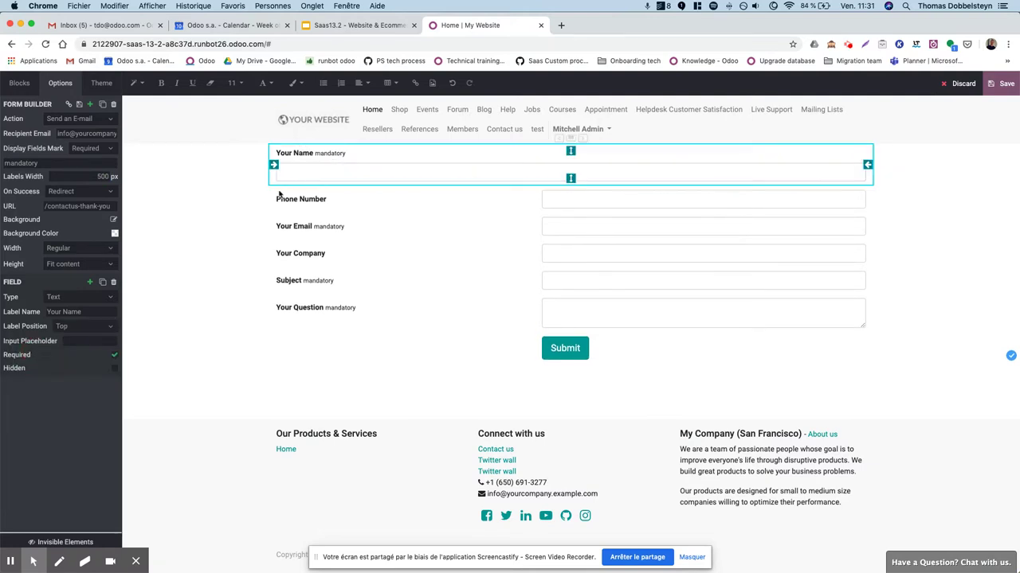
click(96, 327)
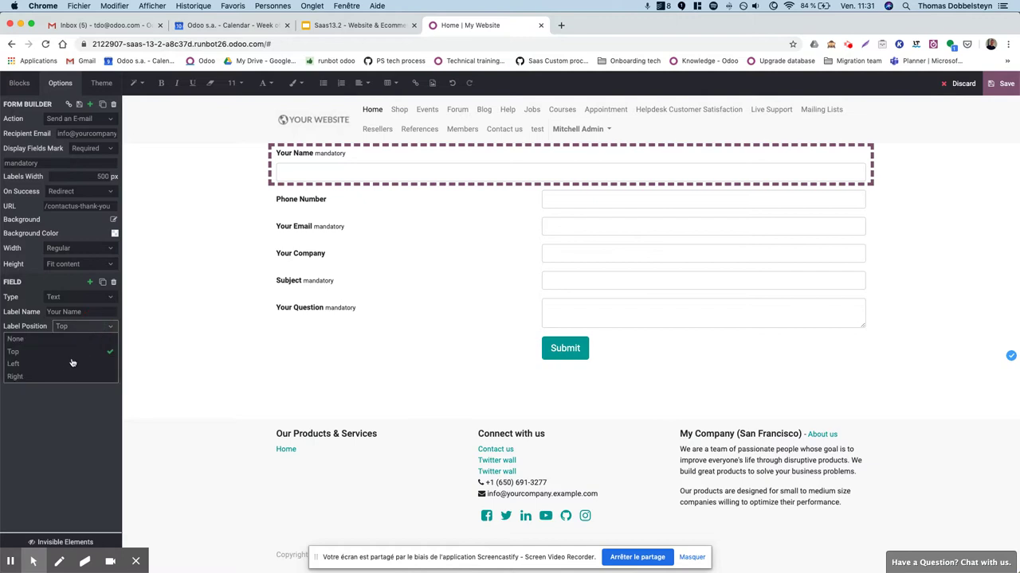
click(71, 363)
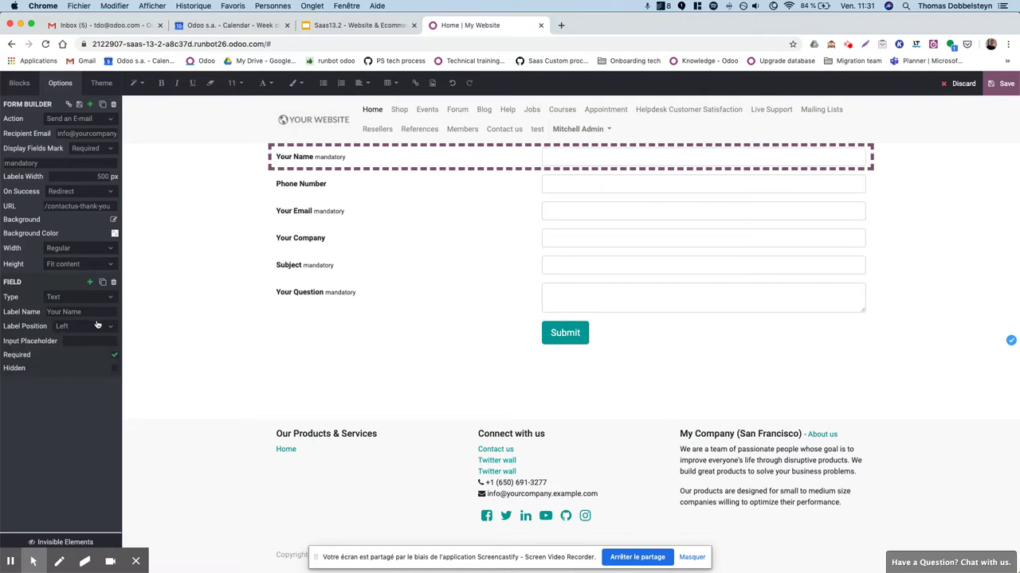
click(97, 326)
click(15, 377)
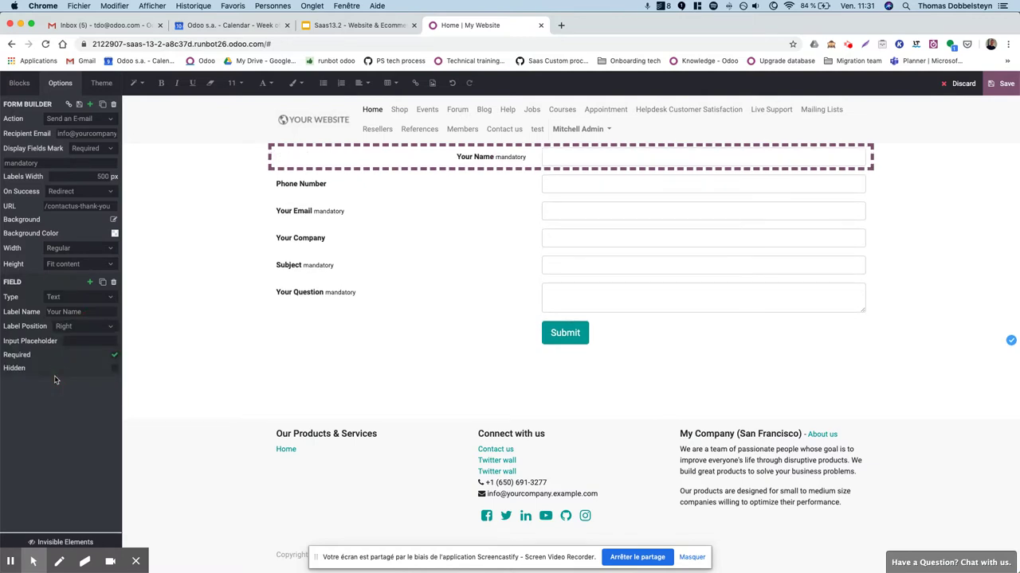
click(85, 328)
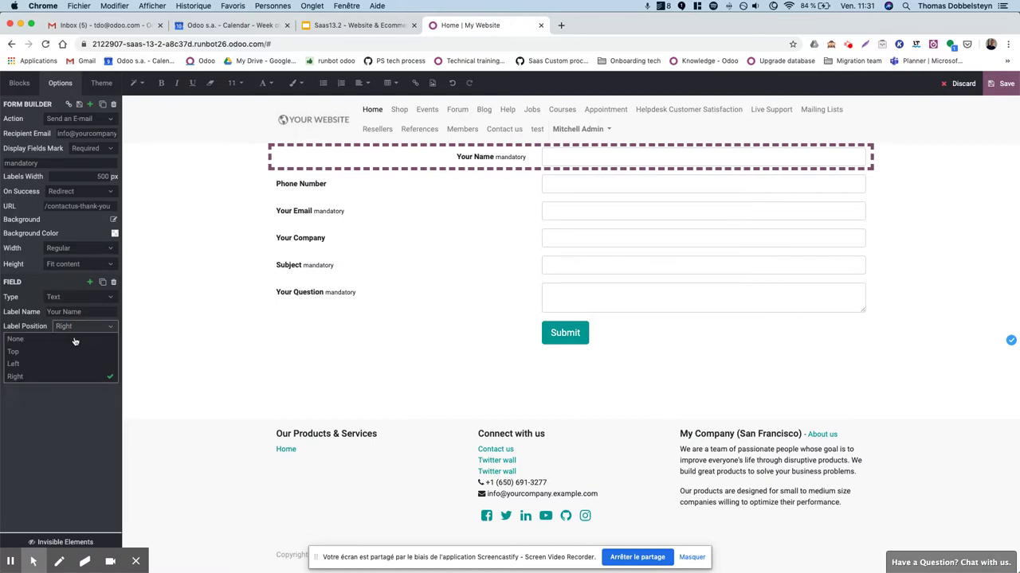
click(69, 341)
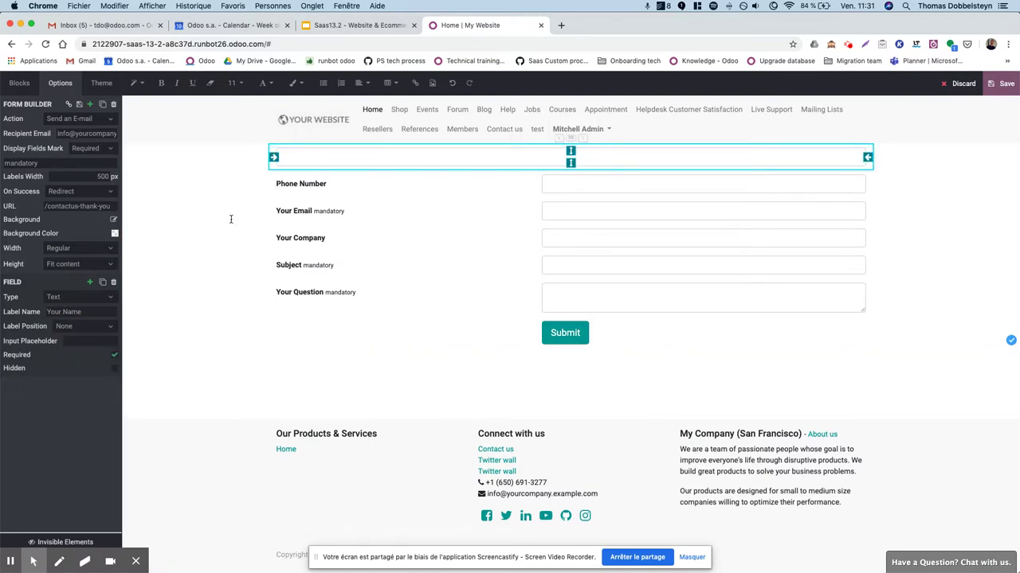
click(75, 327)
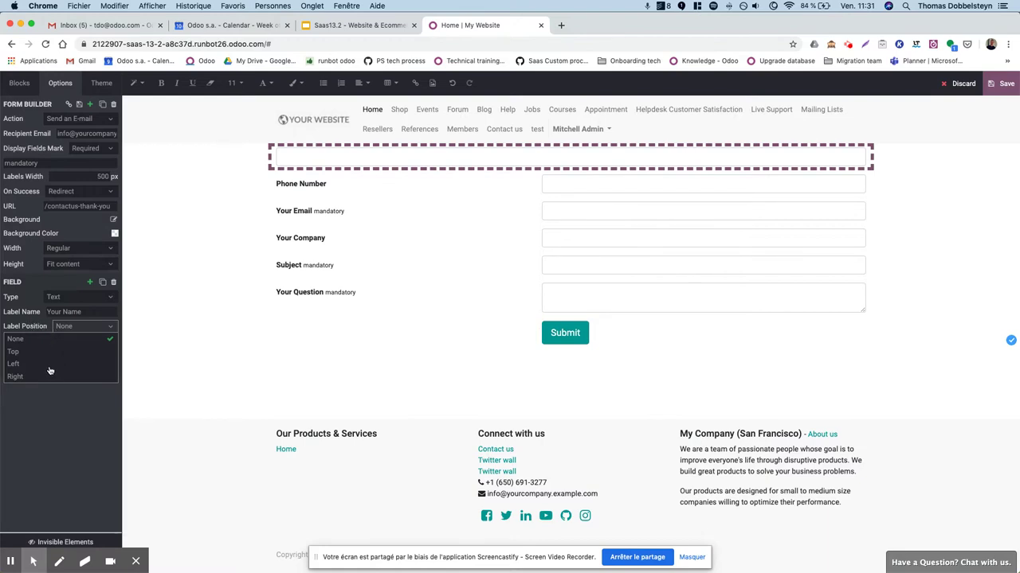
click(51, 365)
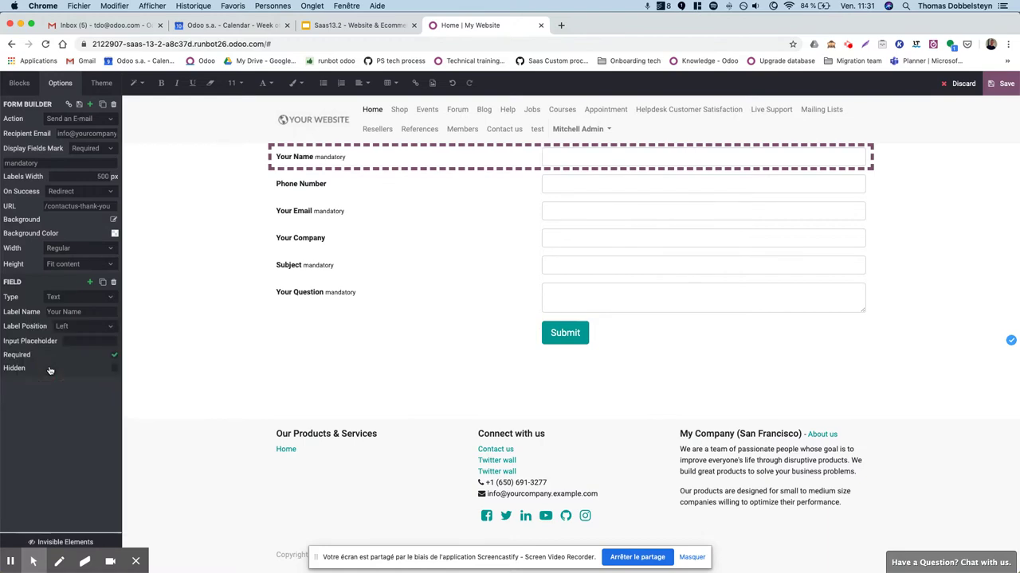
click(114, 370)
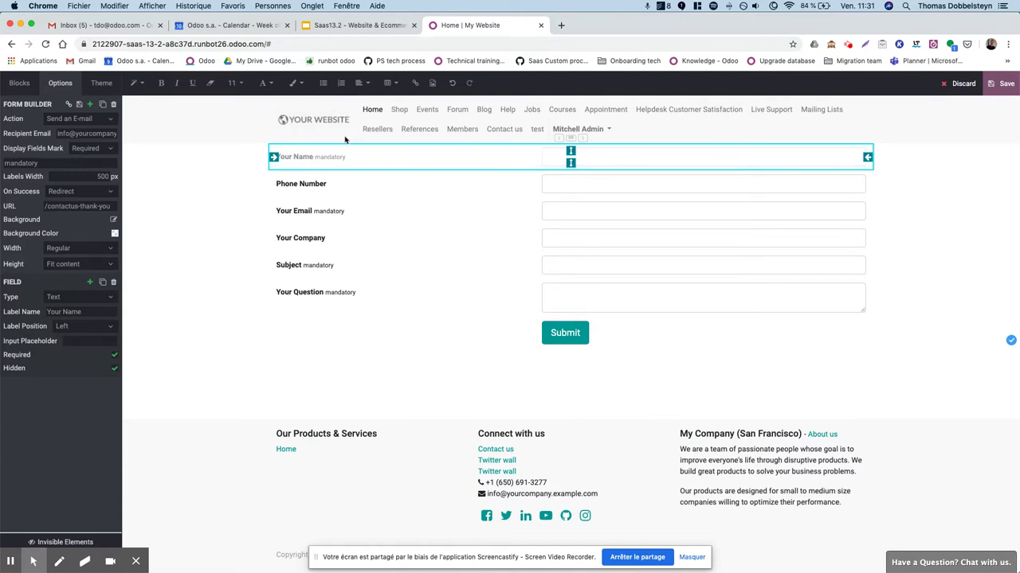
click(114, 368)
click(113, 106)
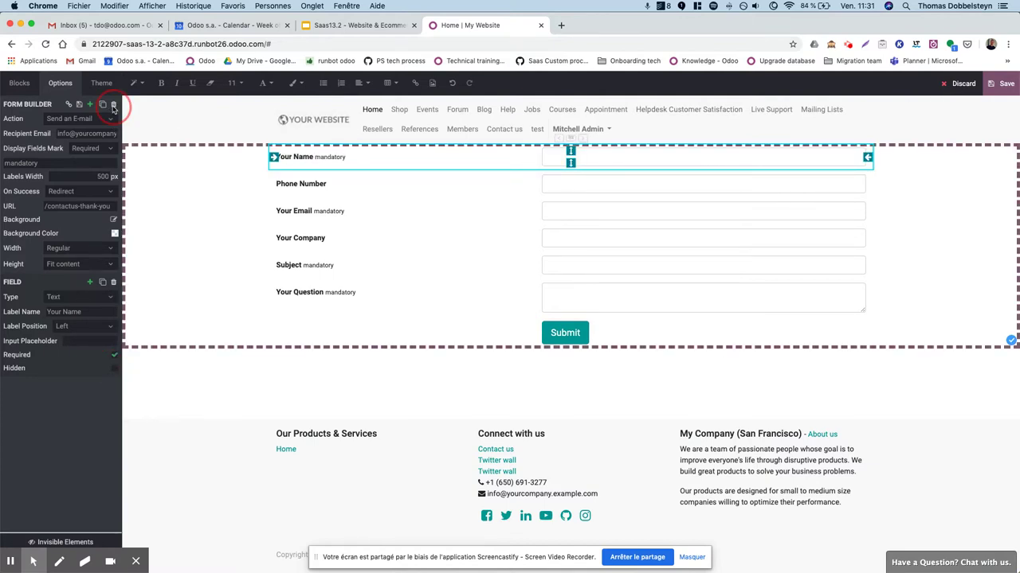
Delete the contact form and drop a Text block onto the emptied page.
click(120, 303)
scroll(80, 239, up, 3)
drag(84, 256, 285, 168)
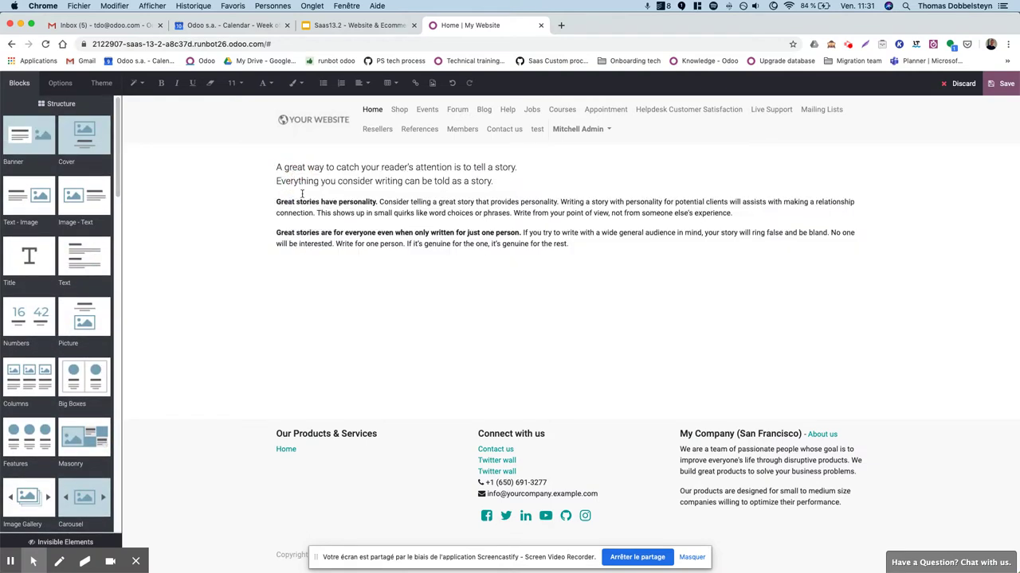
Give the new text section a blue background colour.
click(273, 168)
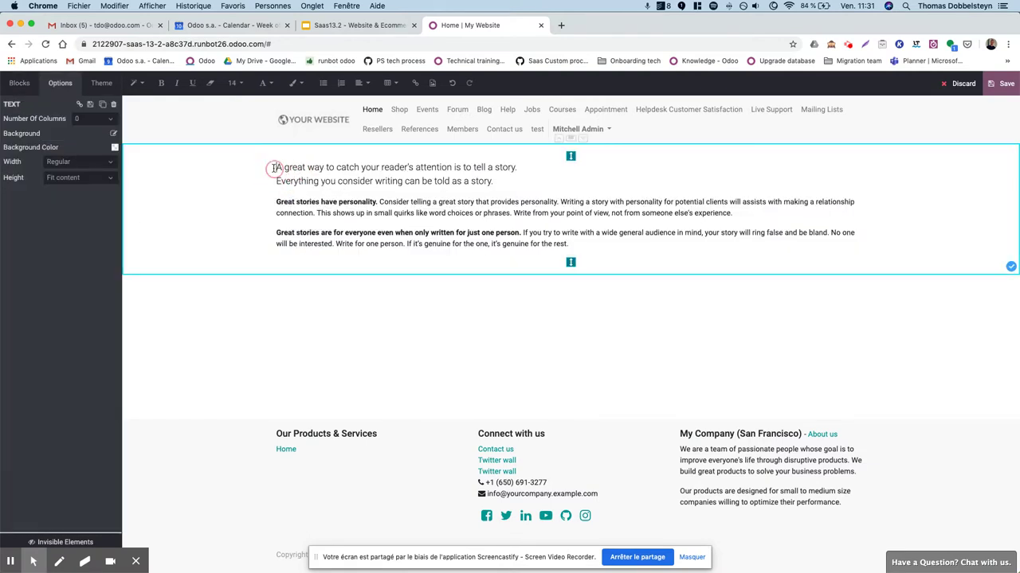
click(115, 148)
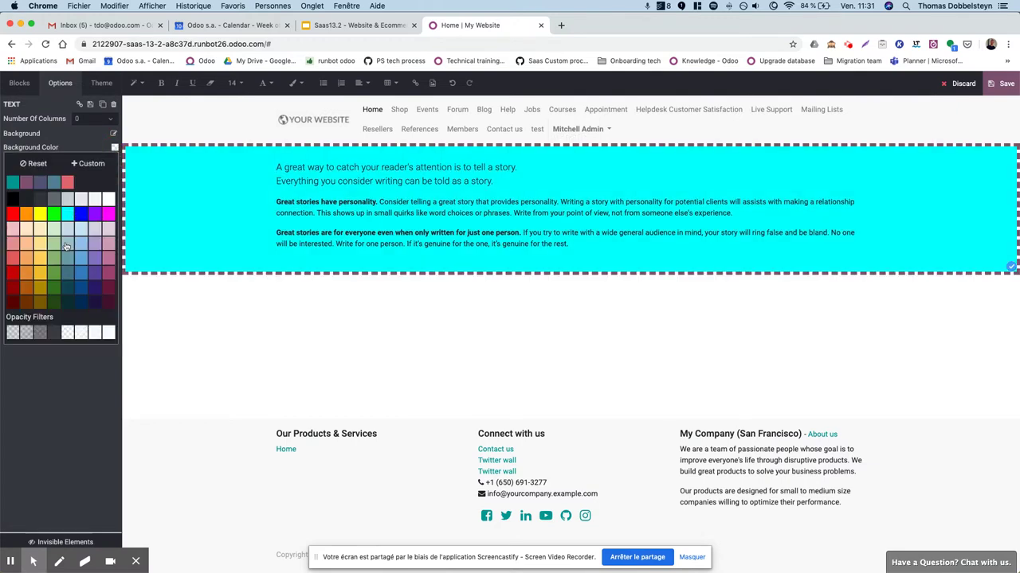
click(81, 214)
click(375, 383)
click(214, 199)
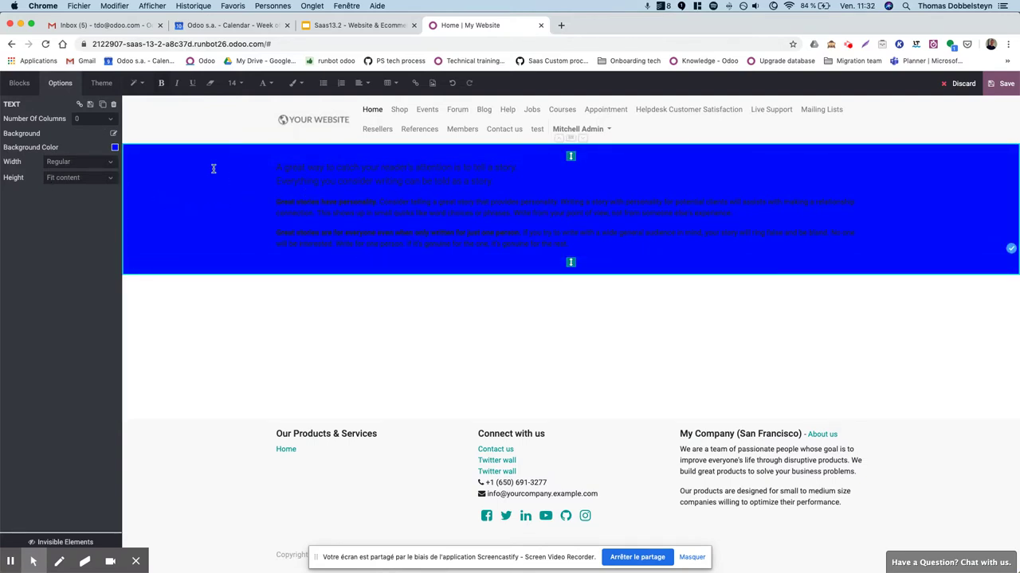
Save the blue text section as a custom block named 'beautiful snippet'.
click(90, 104)
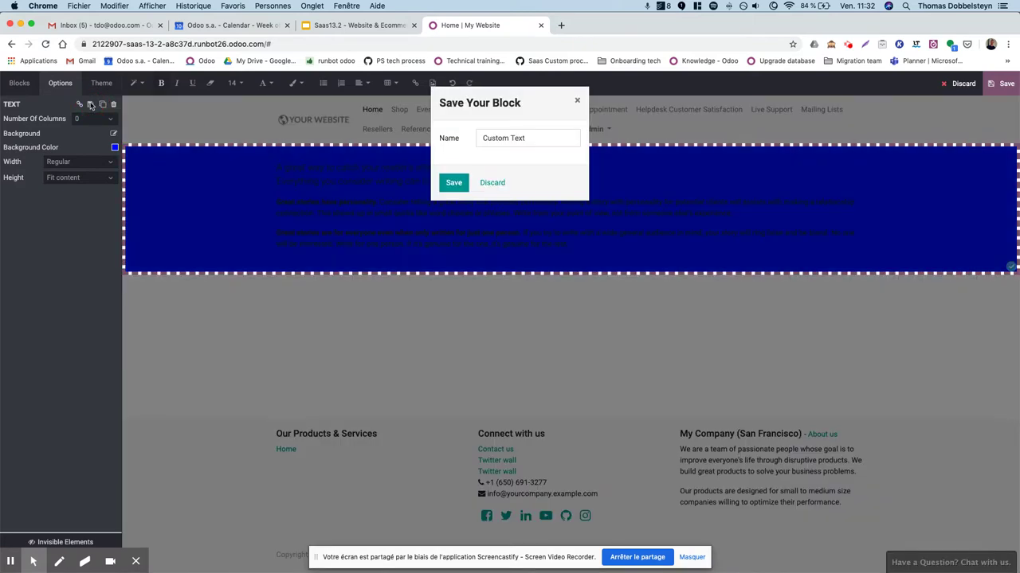
drag(537, 144, 403, 133)
key(BackSpace)
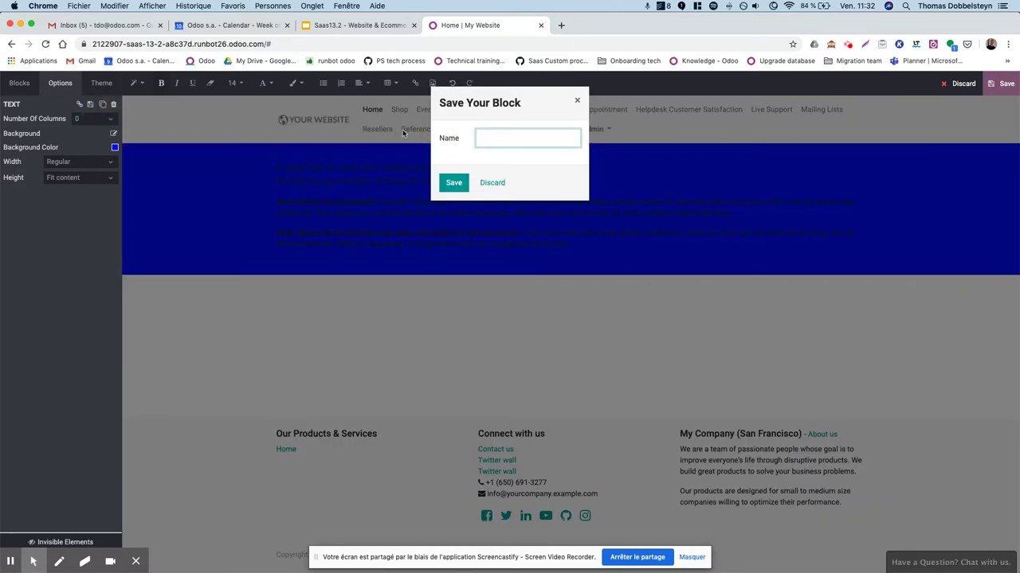
text(beautiful snippet)
click(454, 182)
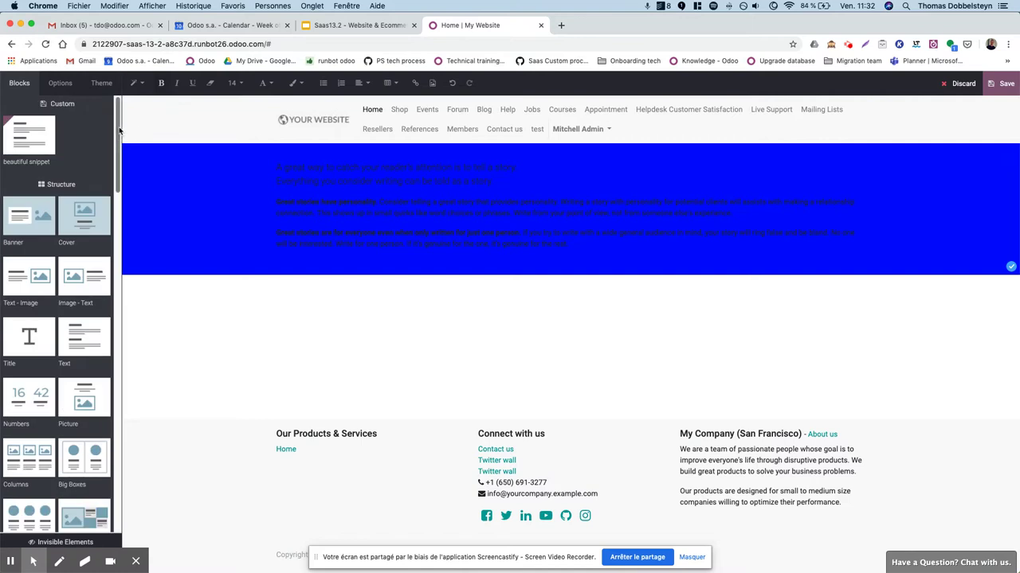
Drop a copy of 'beautiful snippet' below, then delete the duplicate blue section.
mouse_move(21, 132)
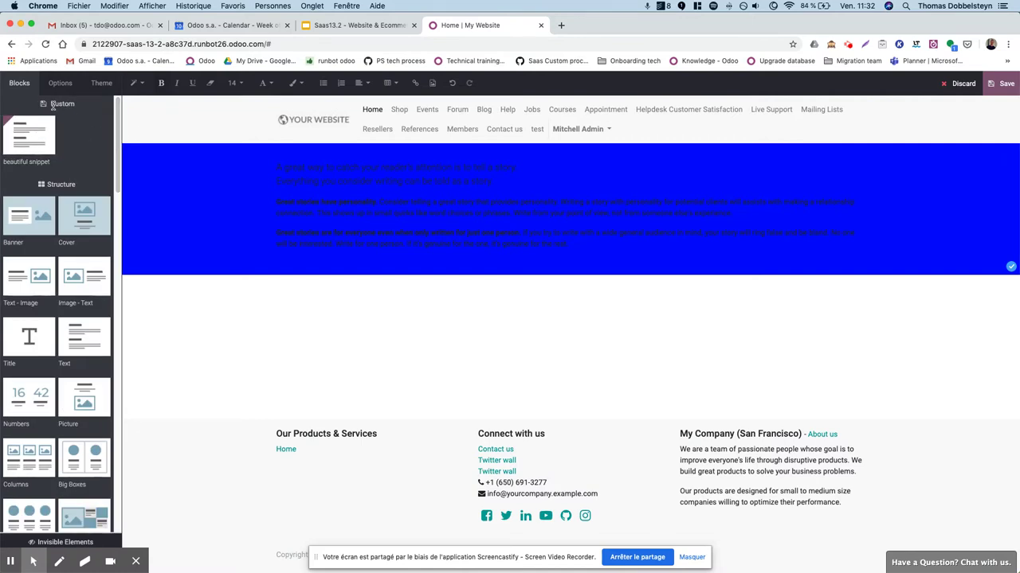
drag(37, 142, 275, 280)
click(168, 286)
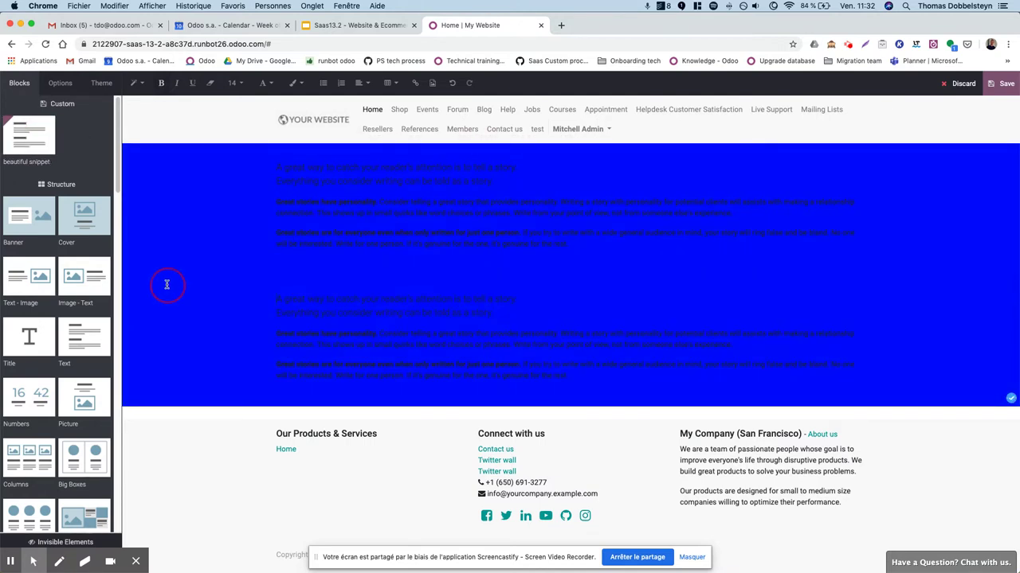
click(113, 105)
click(198, 192)
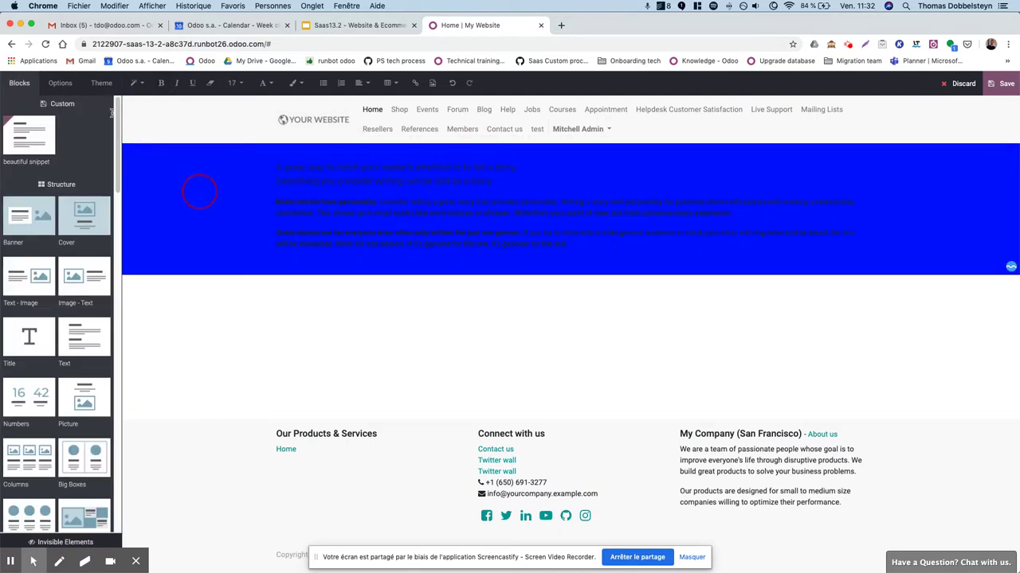
click(112, 104)
click(359, 25)
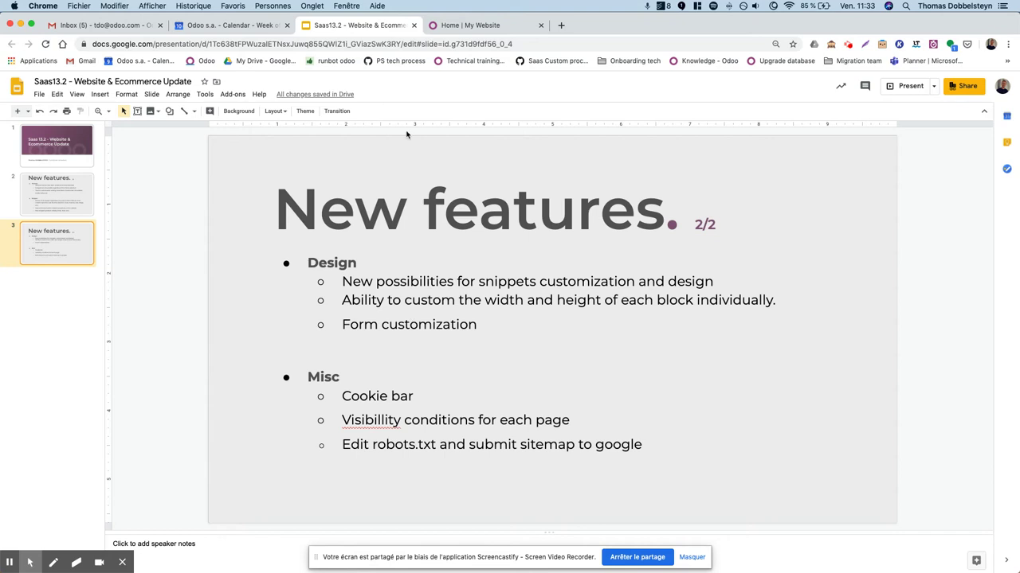
Return to the Odoo website tab and save the homepage edits.
click(482, 26)
click(1001, 83)
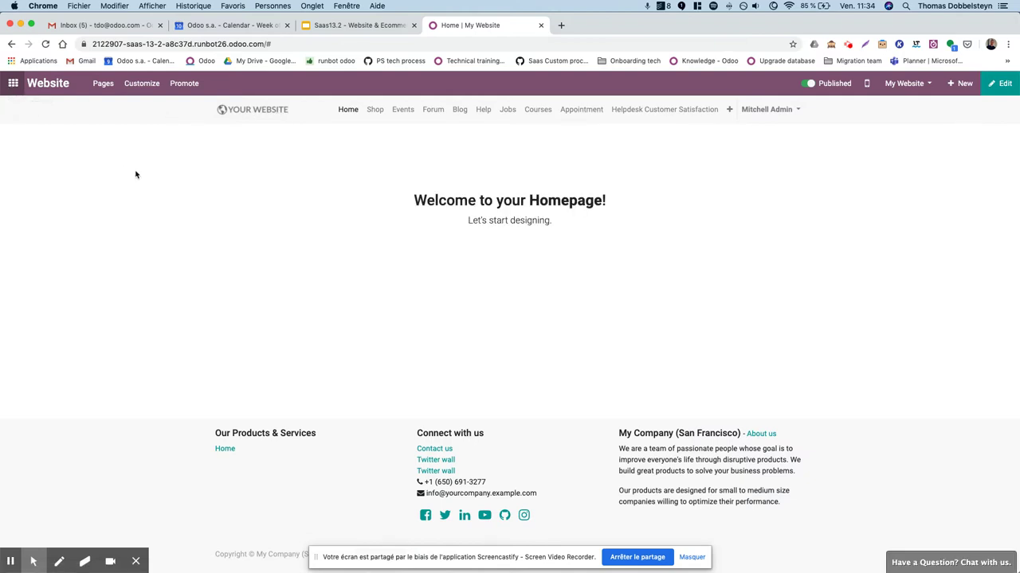
Open the Website app from the apps menu and go to Configuration > Settings.
click(12, 83)
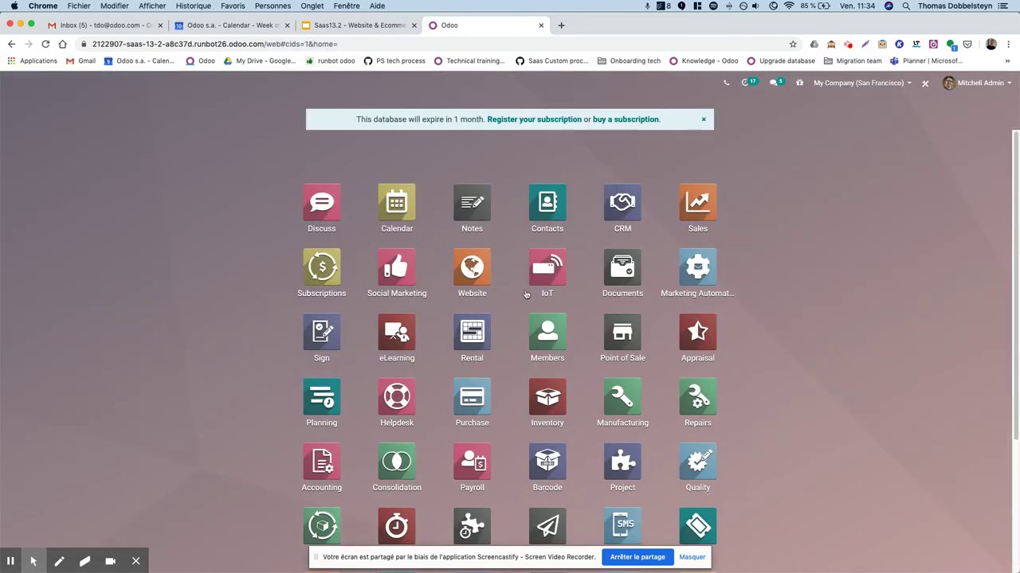
click(466, 275)
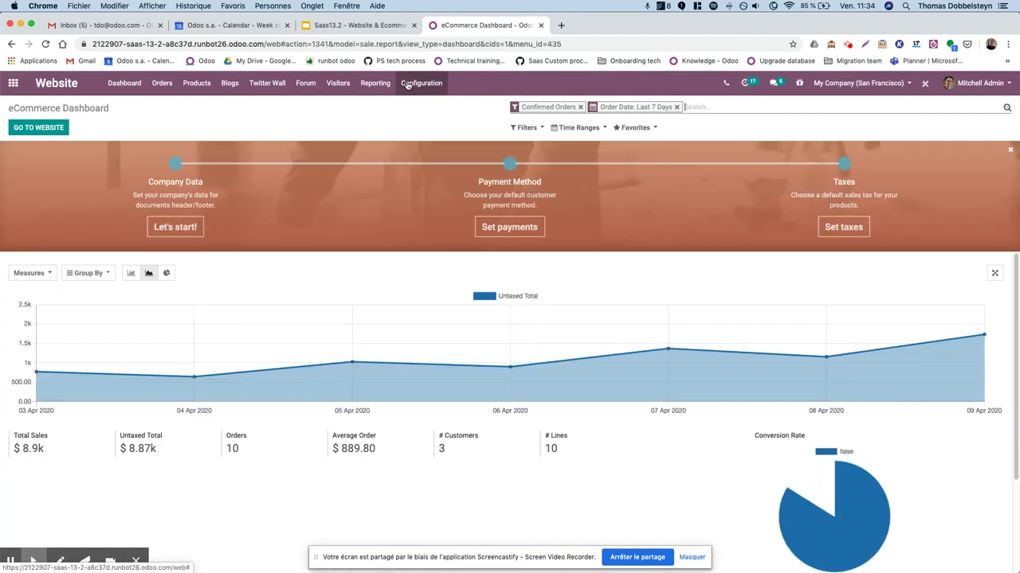
click(408, 83)
click(412, 105)
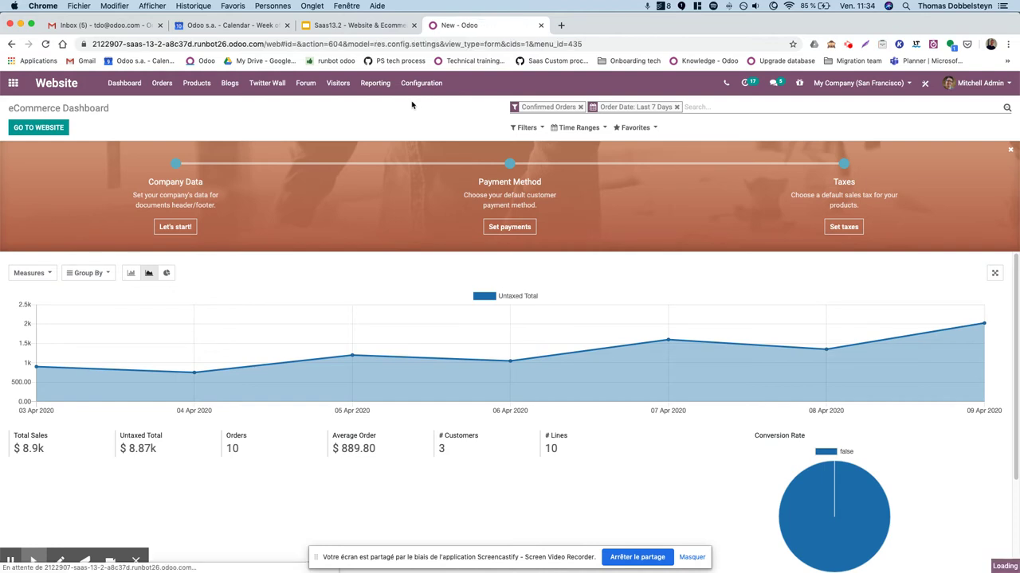
Search settings for 'cookie' and save with Cookies Bar enabled.
text(getting)
key(BackSpace)
key(BackSpace)
key(BackSpace)
key(BackSpace)
key(BackSpace)
key(BackSpace)
key(BackSpace)
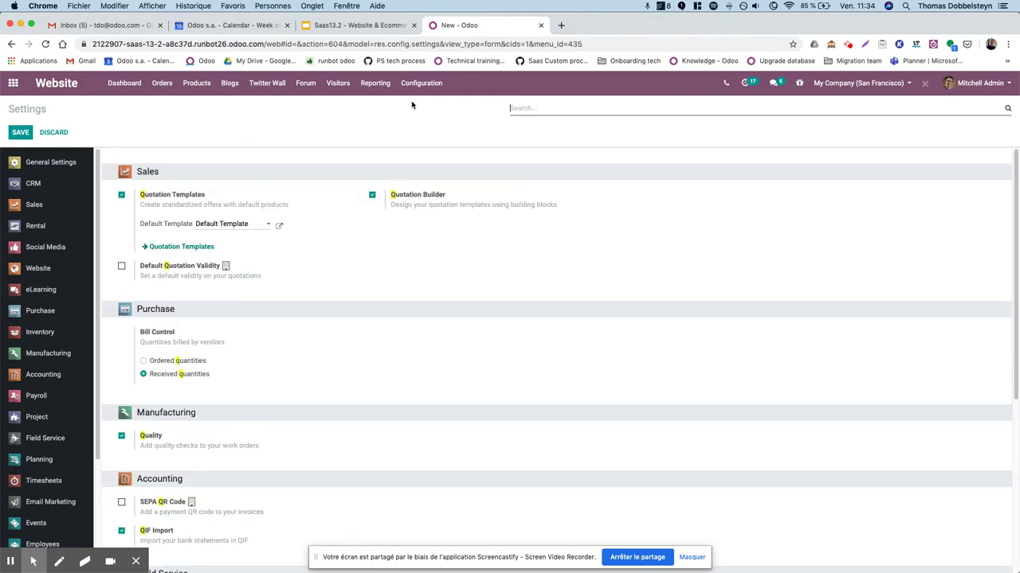
text(cookie)
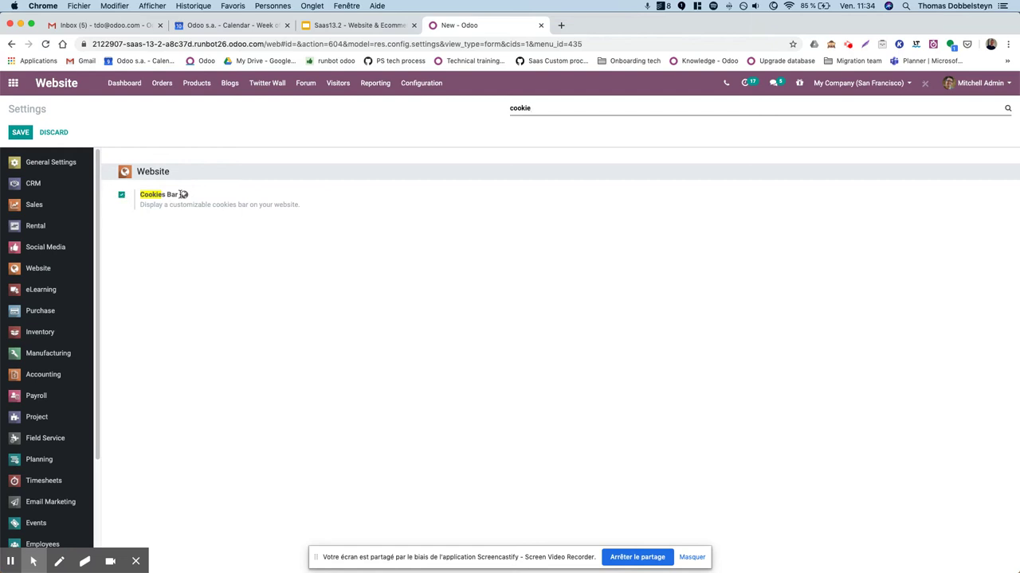
click(19, 137)
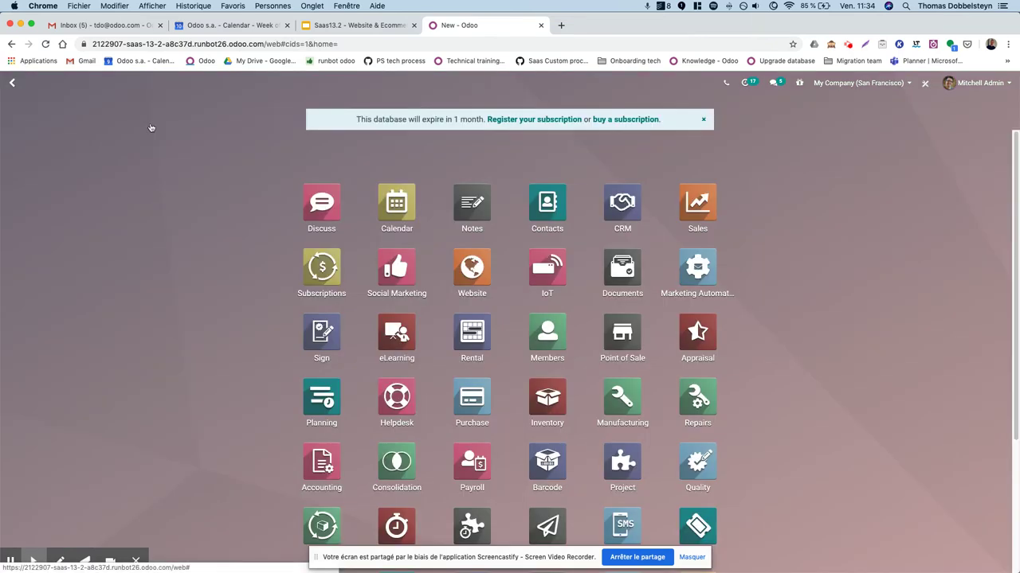
Open the Website app and go to the live website in the editor.
click(472, 269)
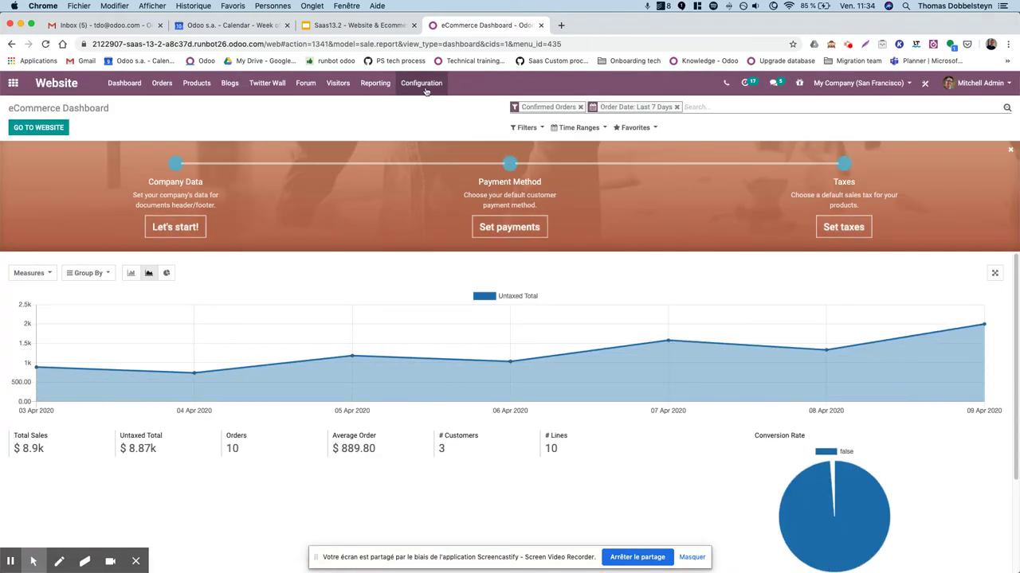
click(426, 91)
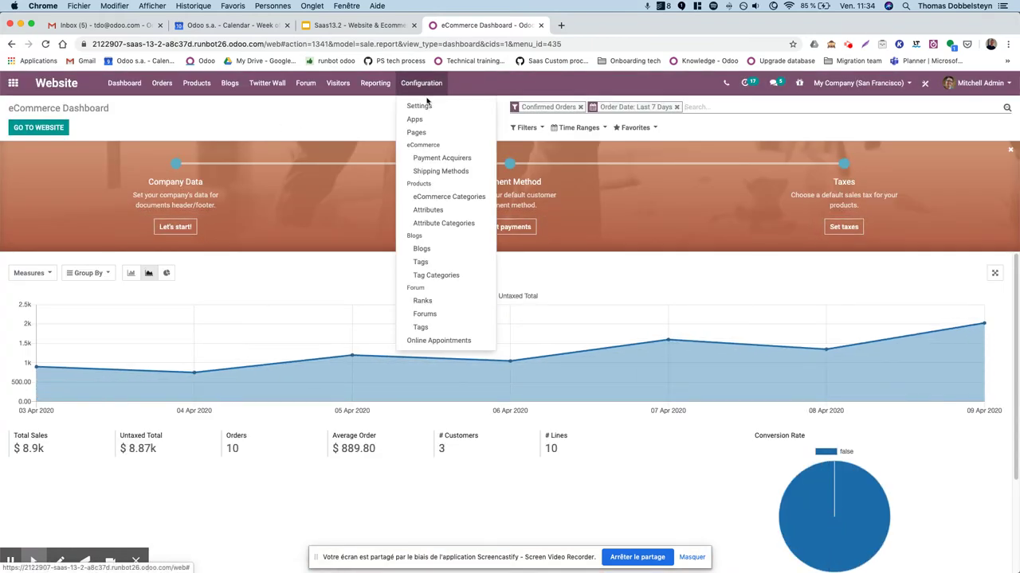
click(255, 125)
click(14, 127)
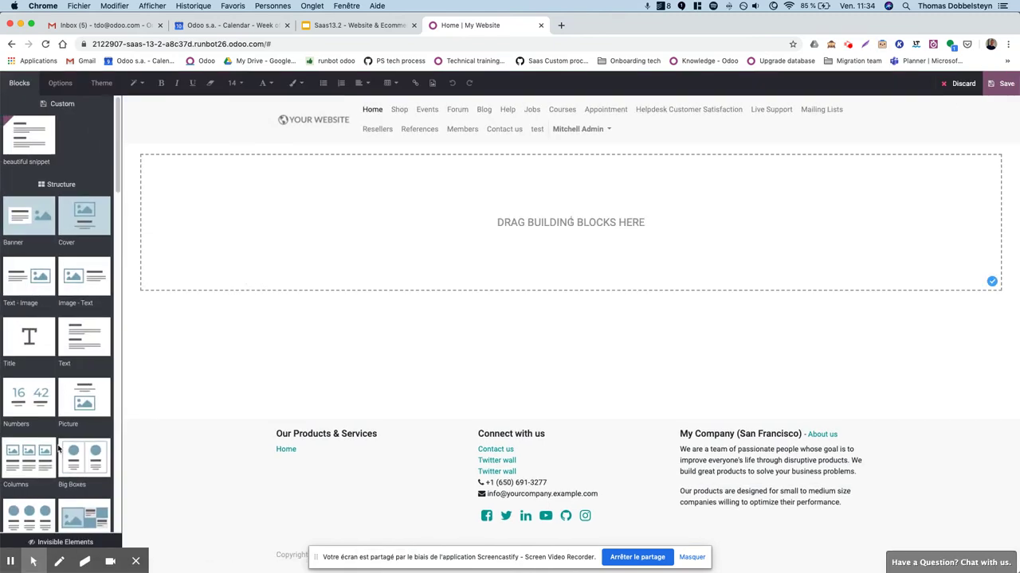
Show the hidden Cookies Bar popup for editing from Invisible Elements.
click(136, 562)
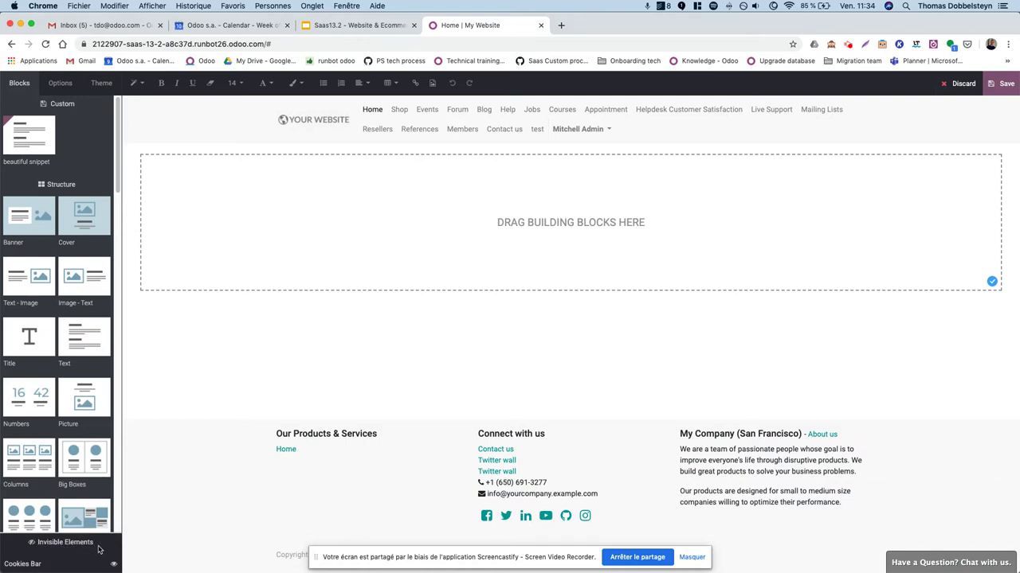
click(98, 566)
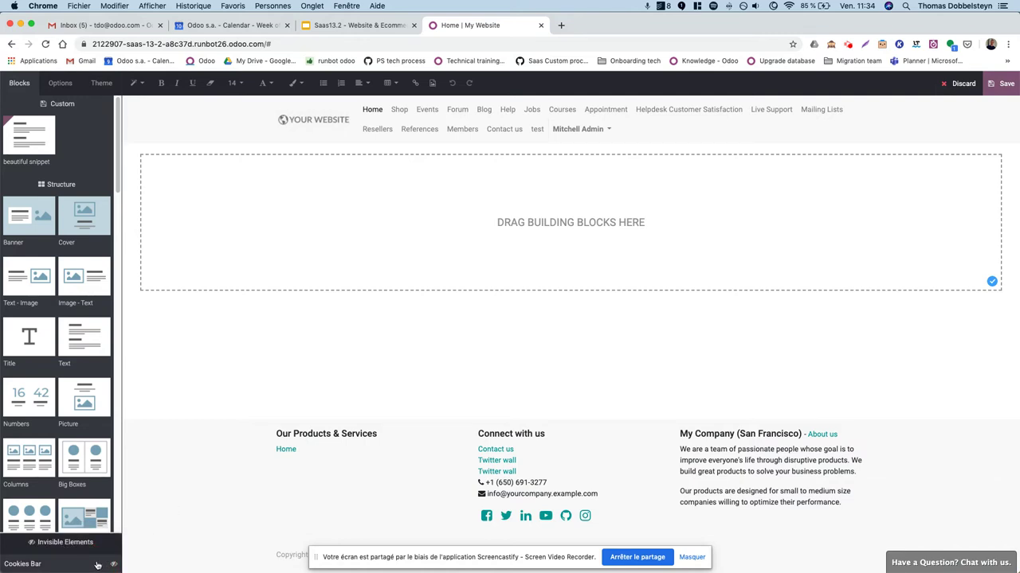
click(691, 558)
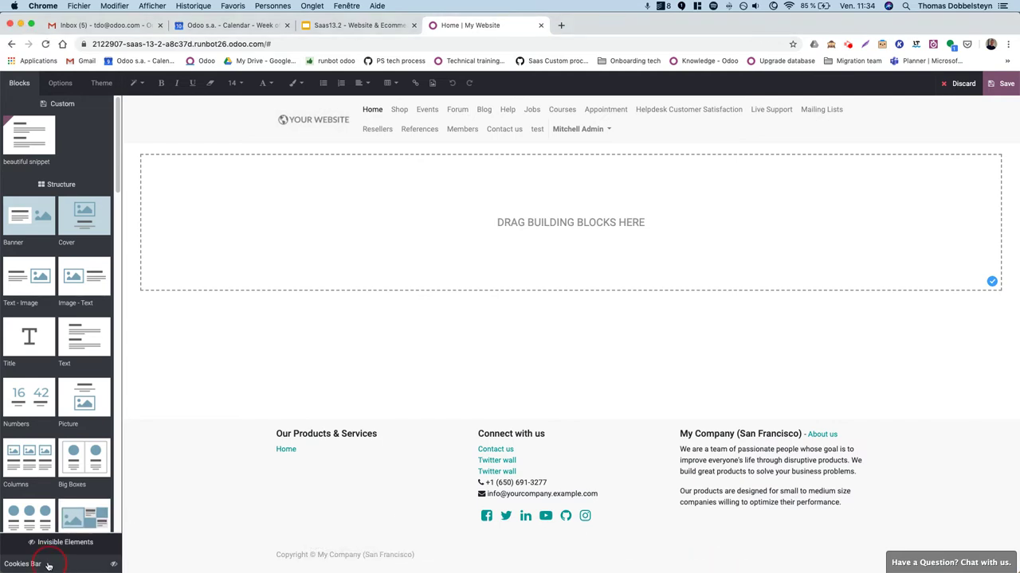
click(48, 566)
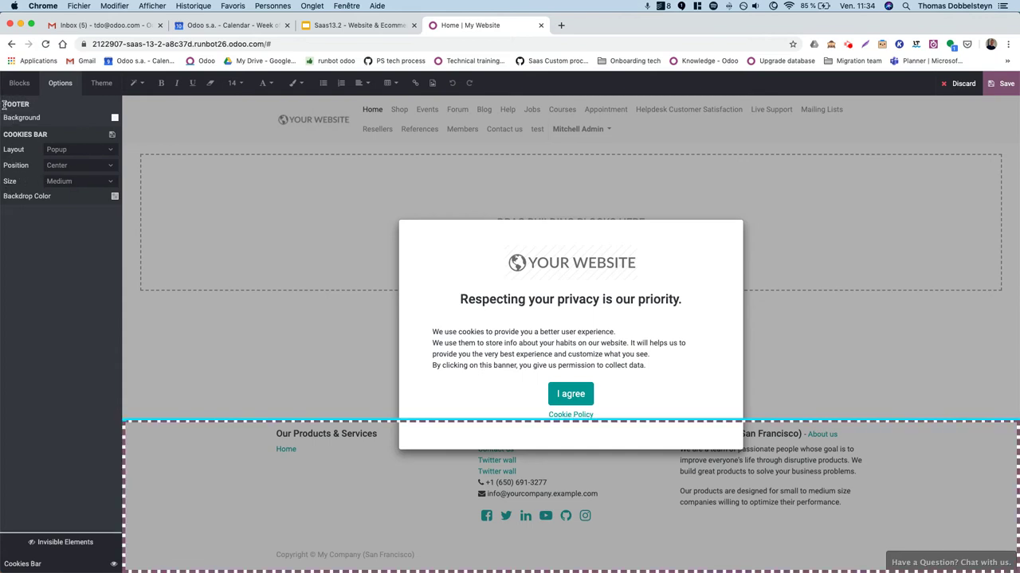
drag(4, 130, 62, 180)
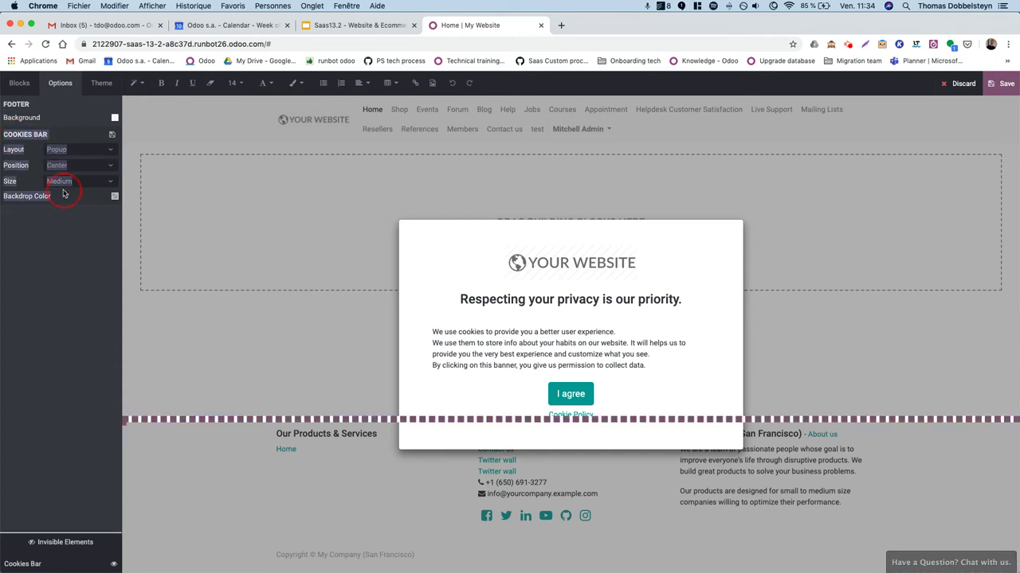
click(78, 228)
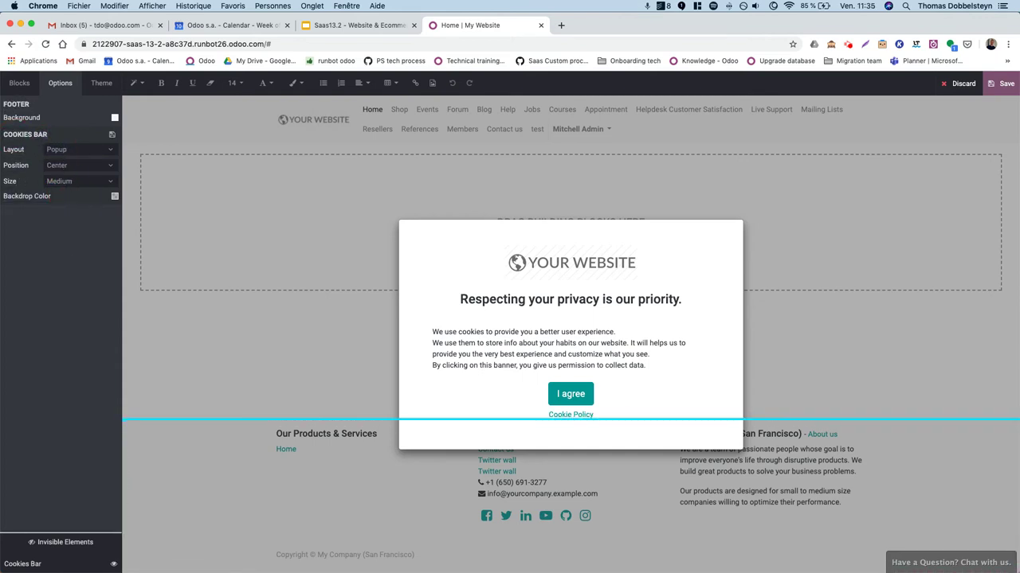
Keep the cookie bar at Popup layout, Center position and Medium size.
click(67, 150)
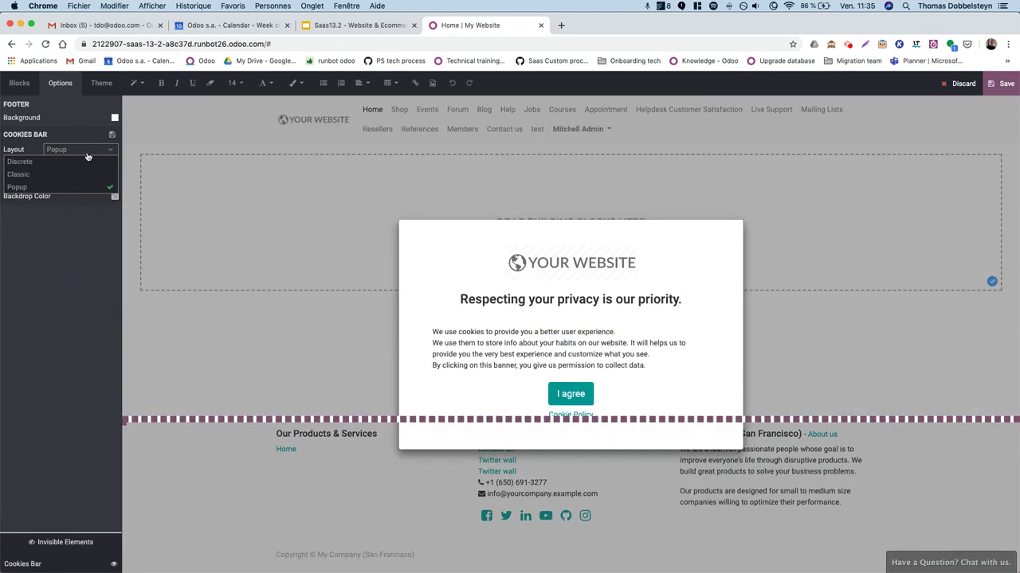
click(83, 151)
click(73, 165)
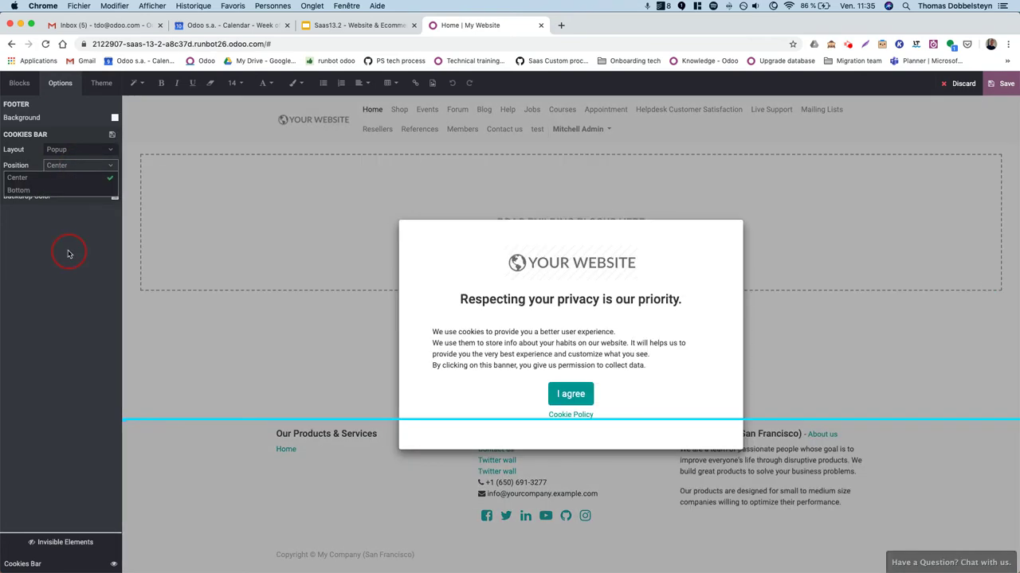
click(89, 166)
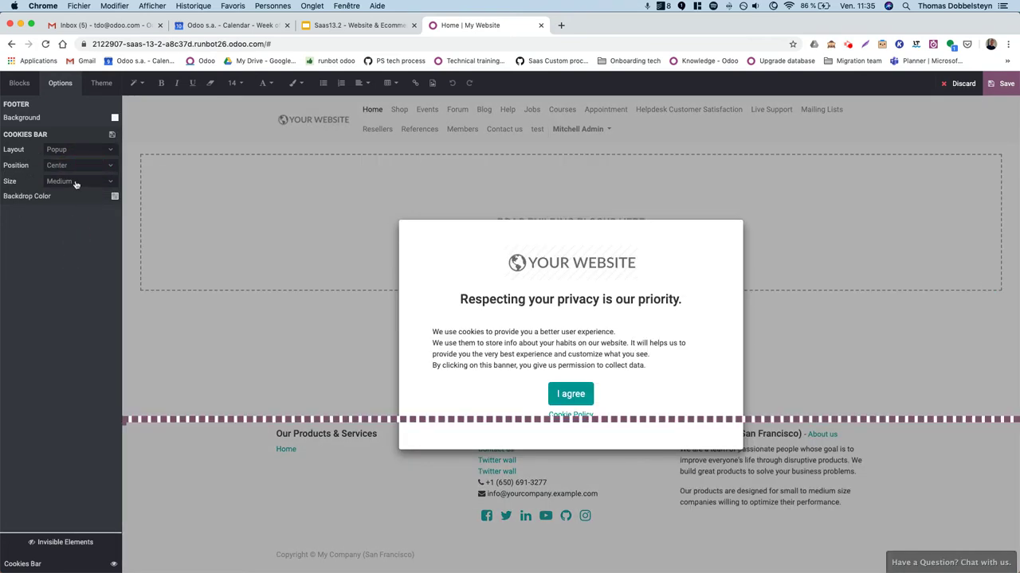
click(76, 183)
click(75, 180)
Try a grey-blue popup backdrop, reset it to the default colour, and save.
click(114, 198)
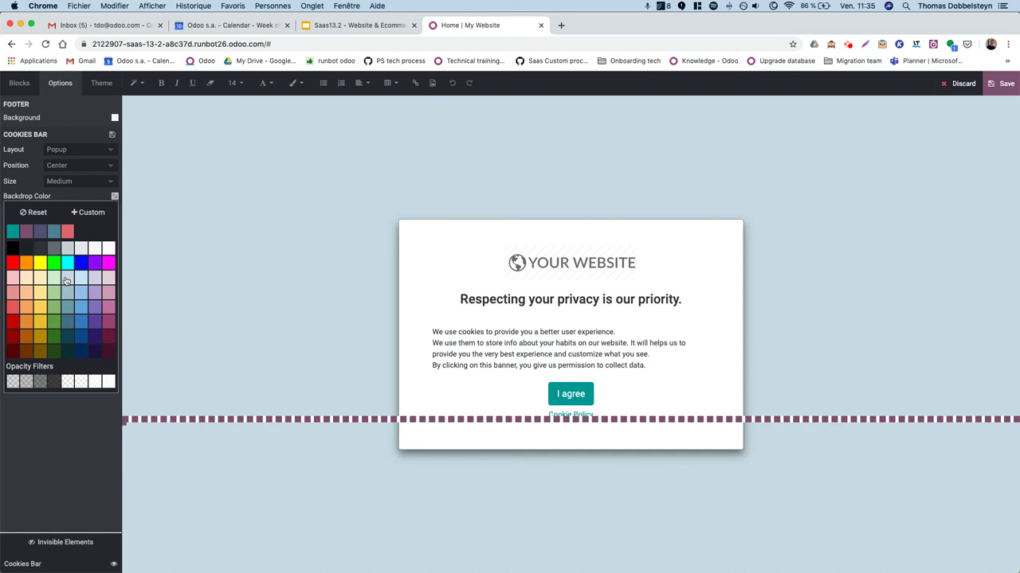
click(68, 280)
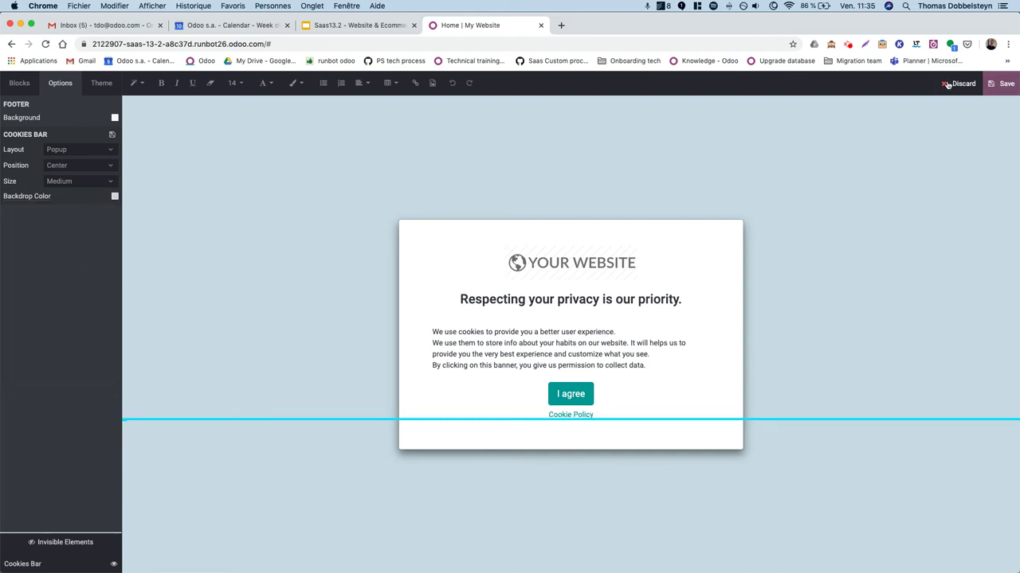
click(115, 196)
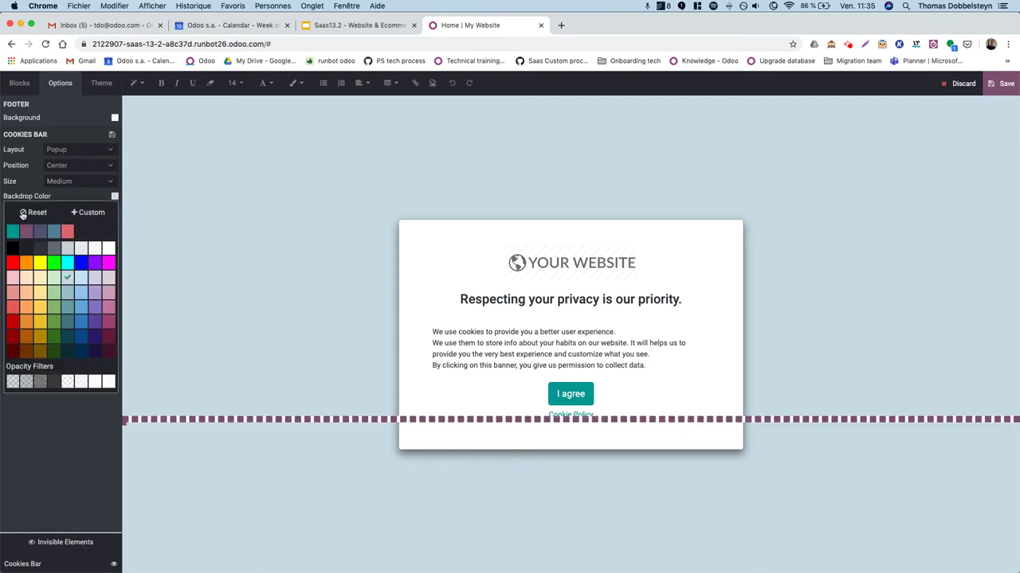
click(24, 215)
click(1005, 83)
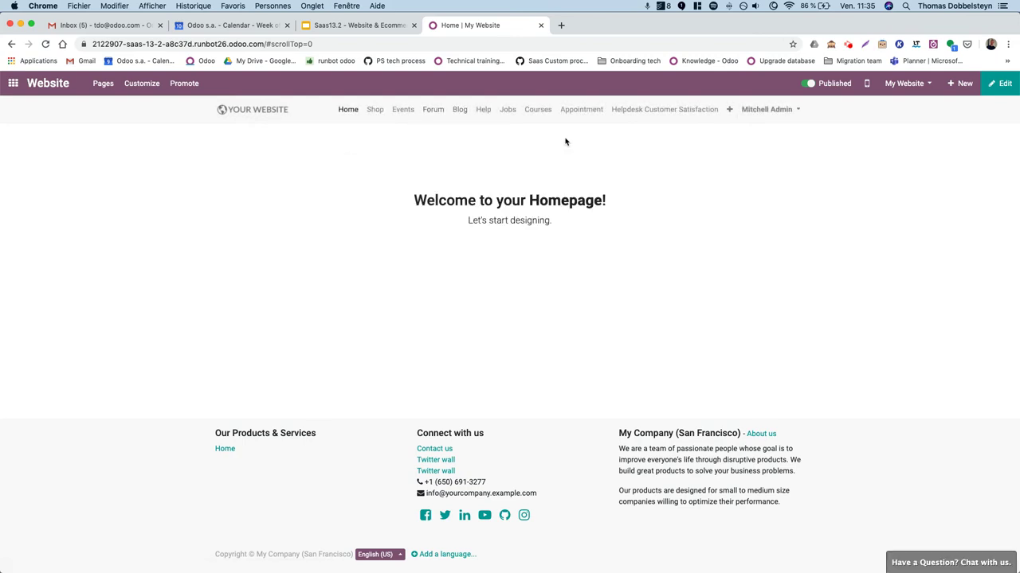
Create a new website page named test2.
click(729, 109)
click(960, 83)
click(382, 228)
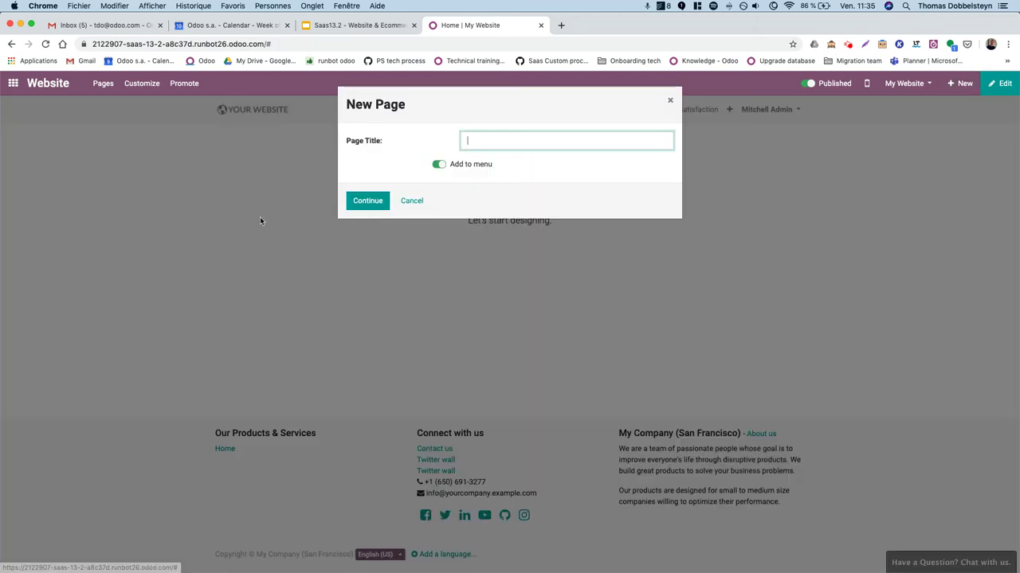
text(test2)
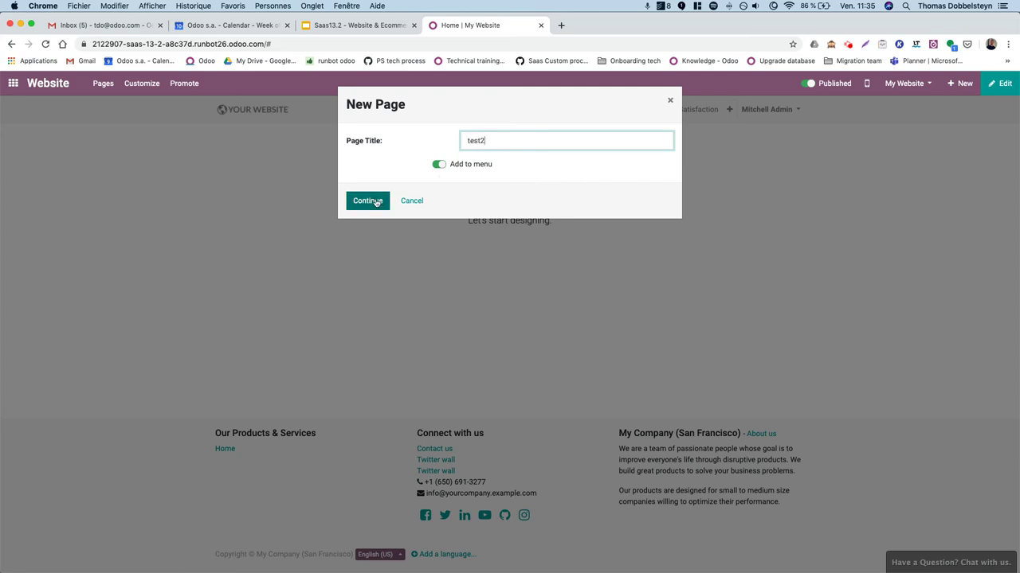
click(375, 200)
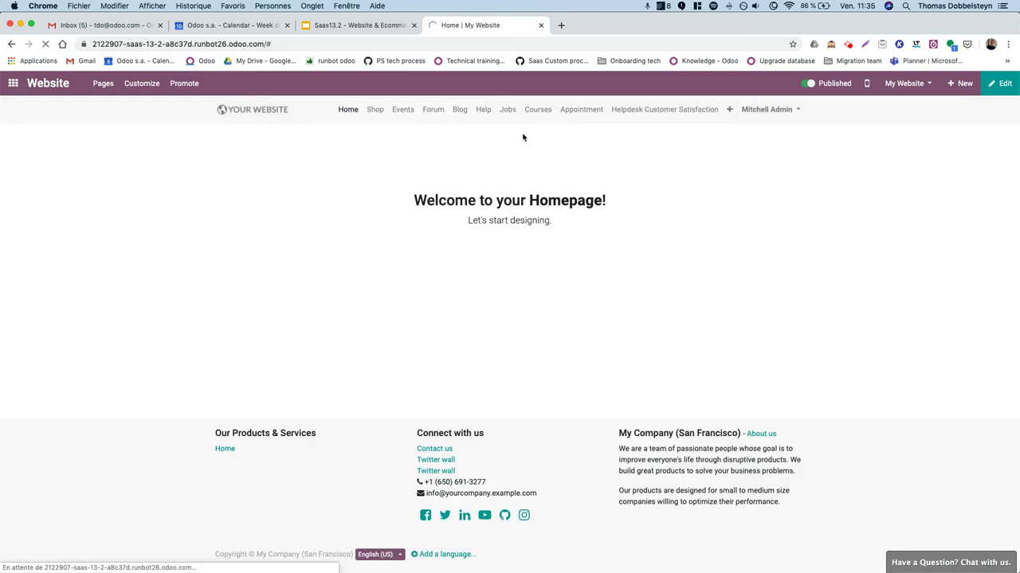
Publish and save test2, then check it appears in the menu overflow list.
click(798, 86)
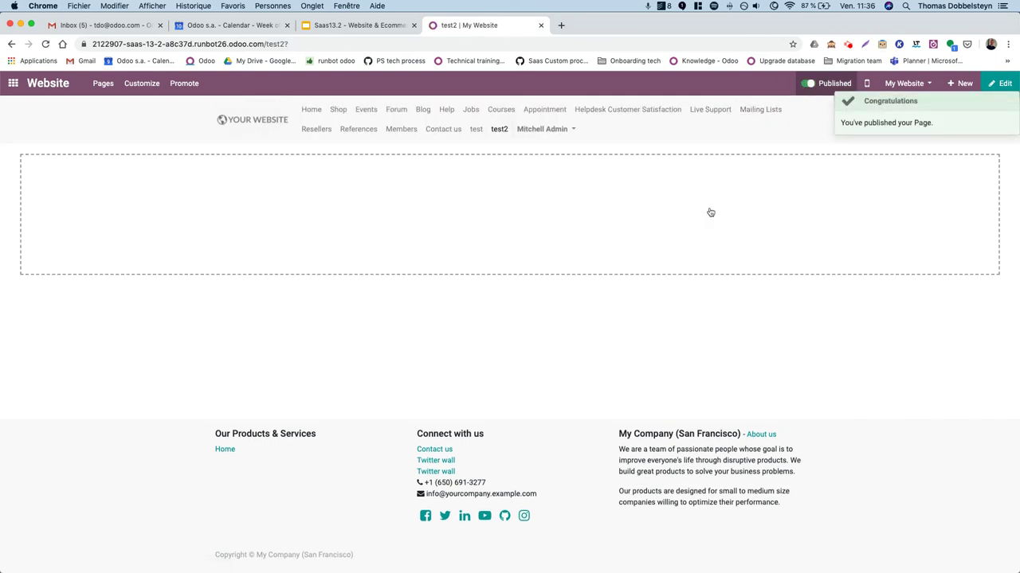
click(993, 86)
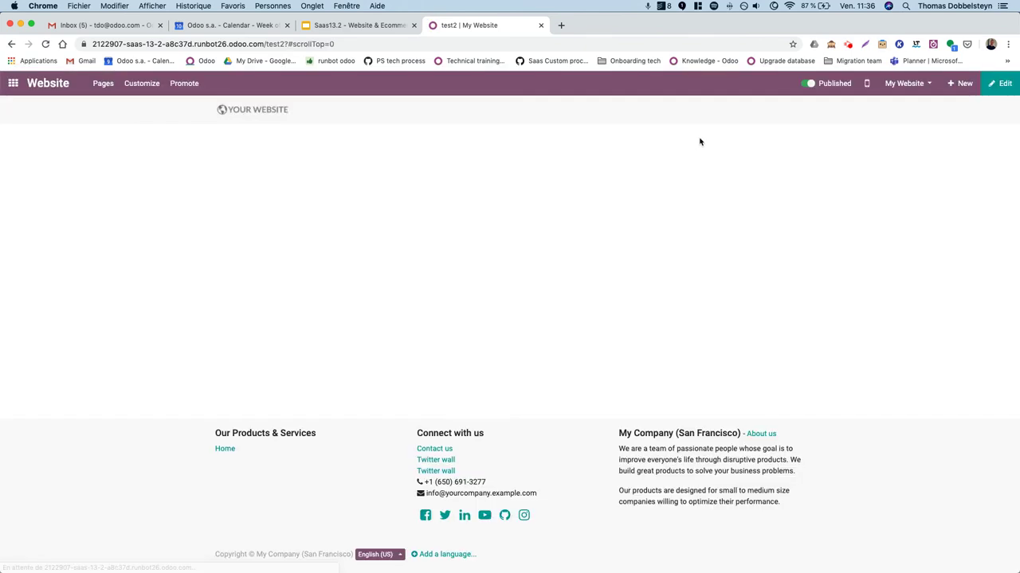
click(728, 111)
click(728, 112)
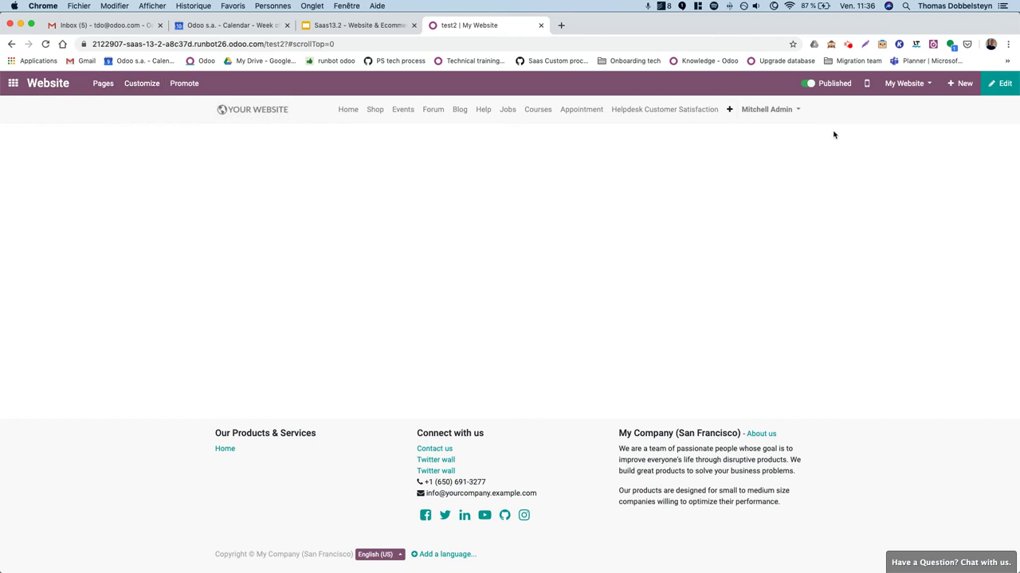
Set test2's visibility to Password on the Publish tab of Page Properties.
click(101, 83)
click(109, 146)
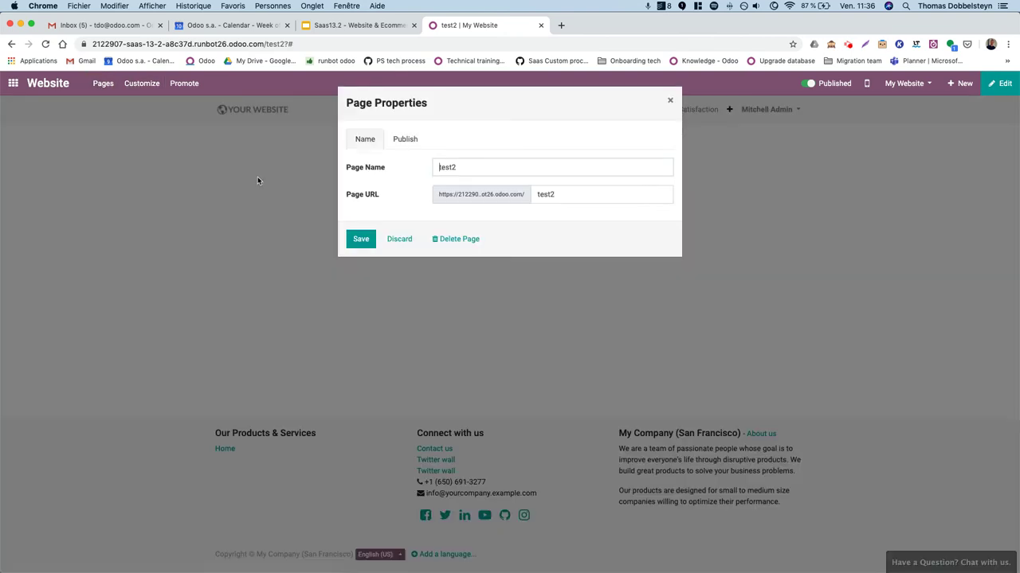
click(404, 145)
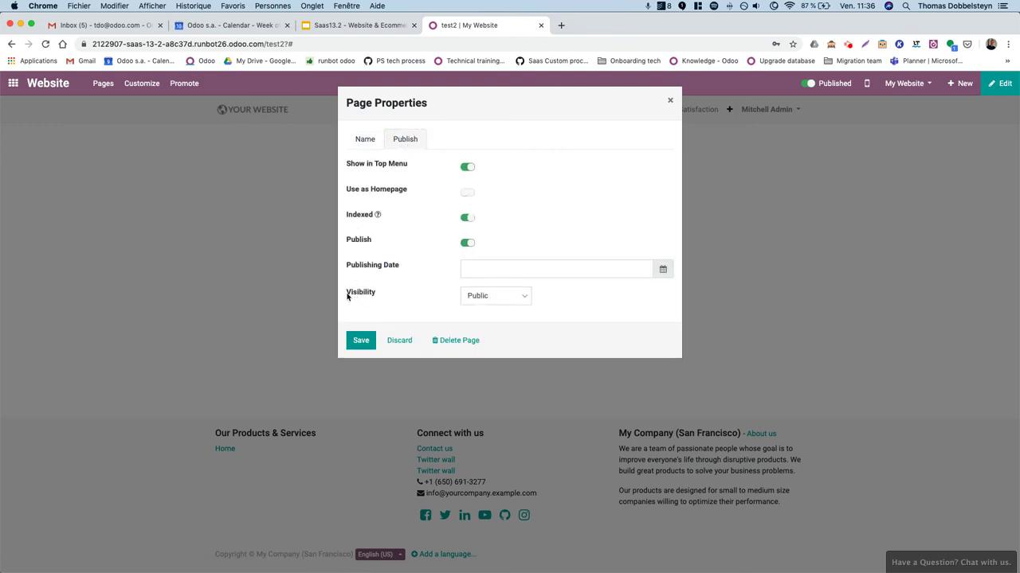
click(501, 299)
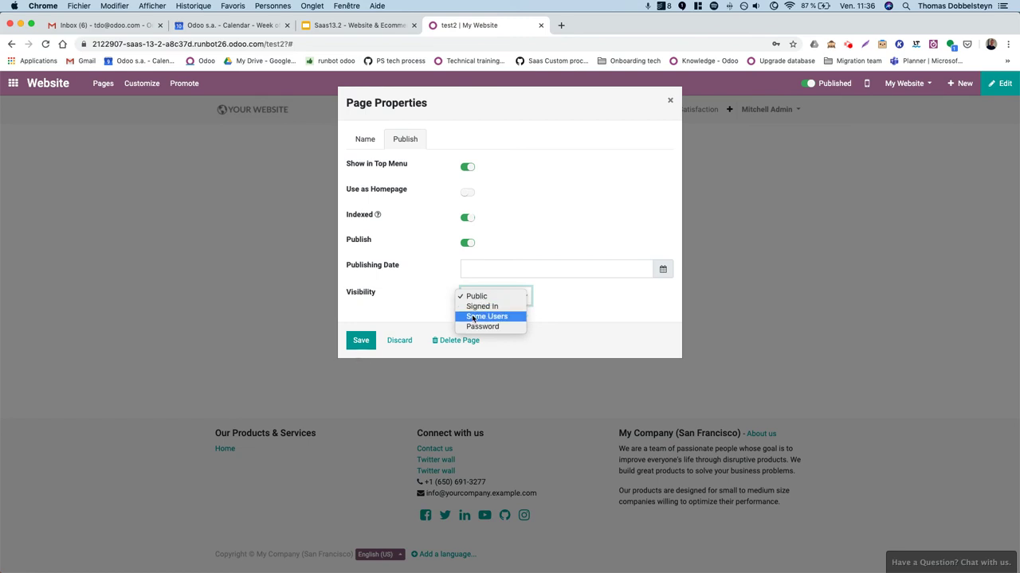
click(505, 317)
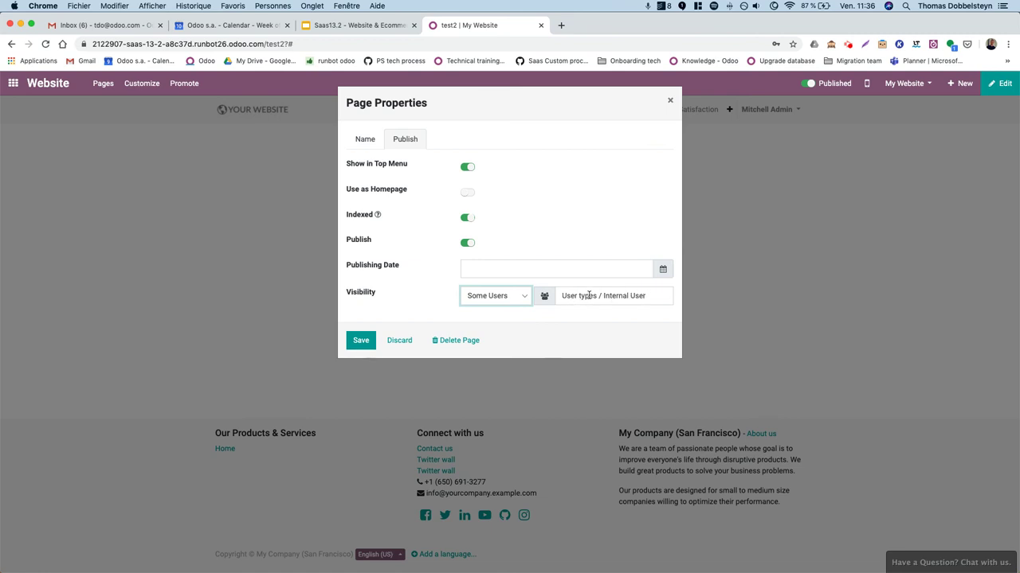
click(523, 300)
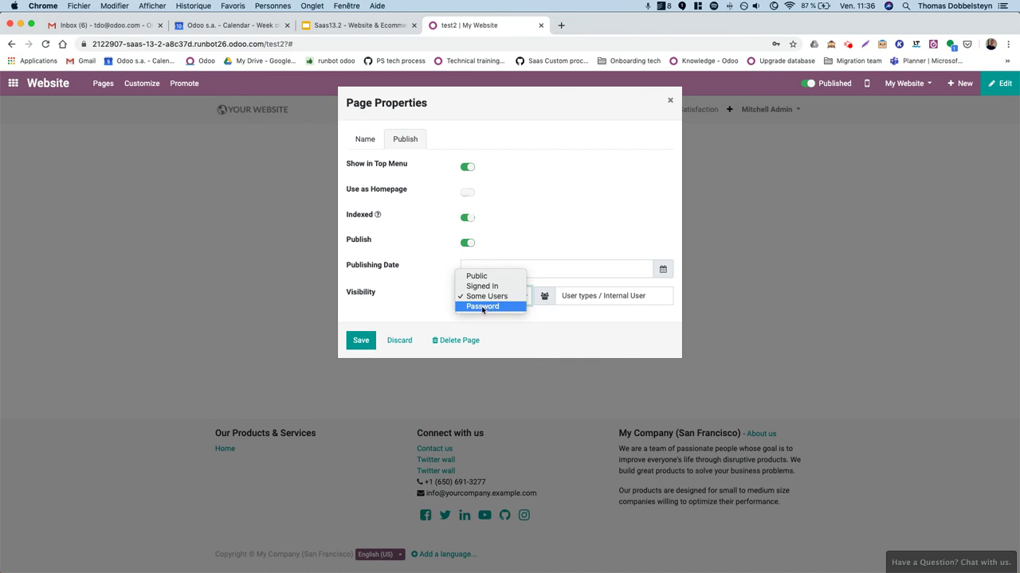
click(483, 310)
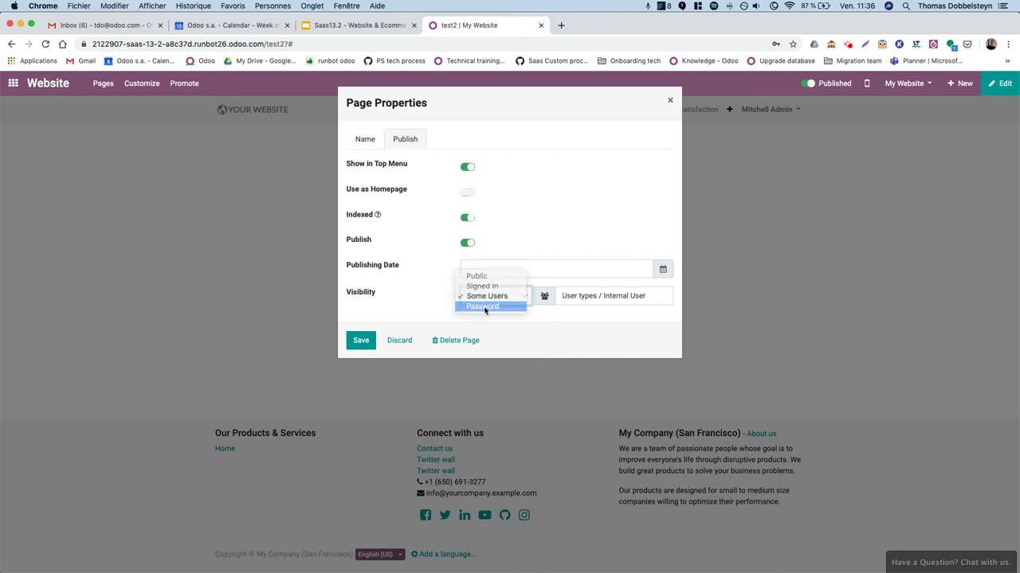
Enter a page password, save the properties, and dismiss the browser's password prompt.
click(612, 298)
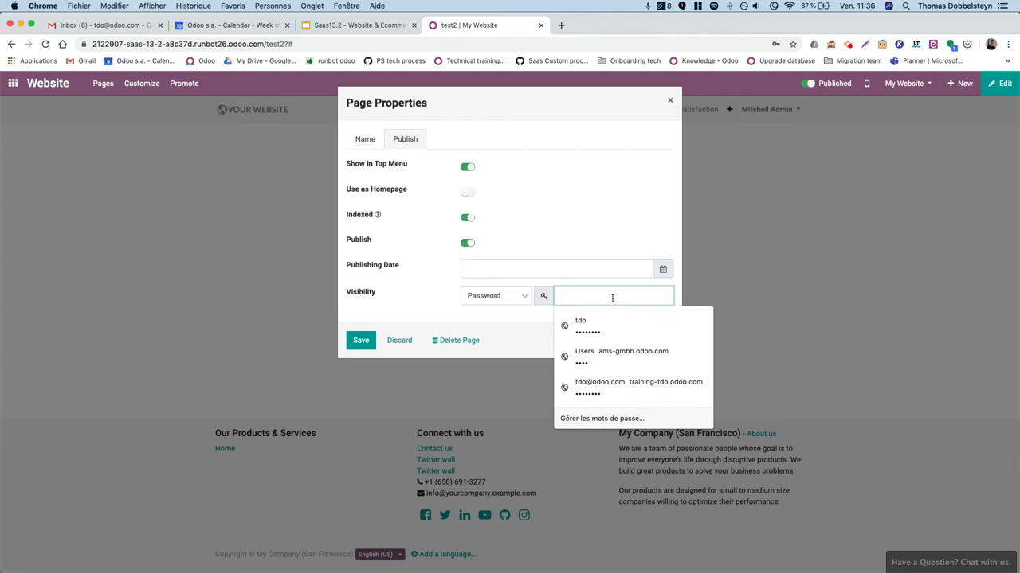
text(•••)
click(369, 342)
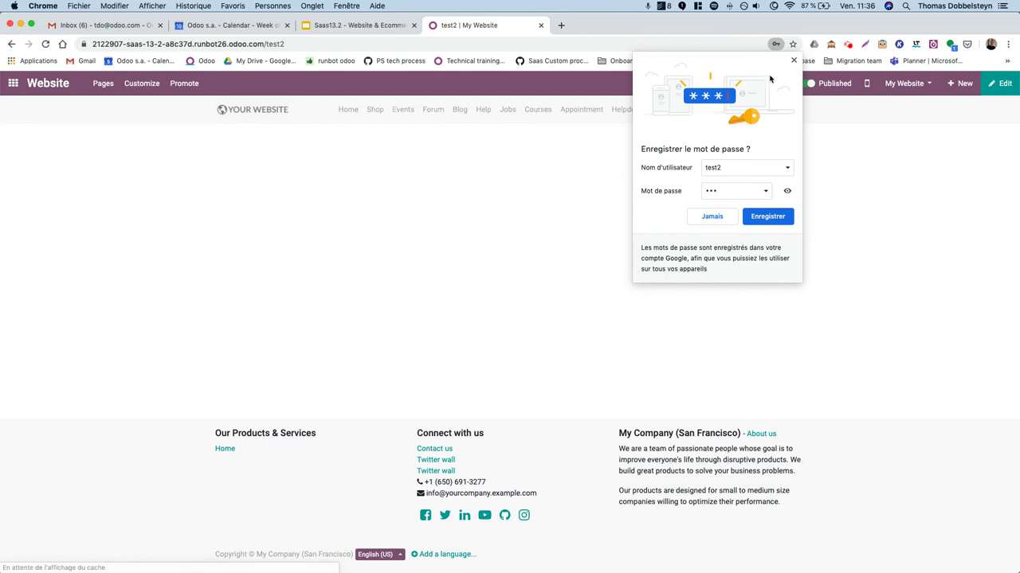
click(793, 61)
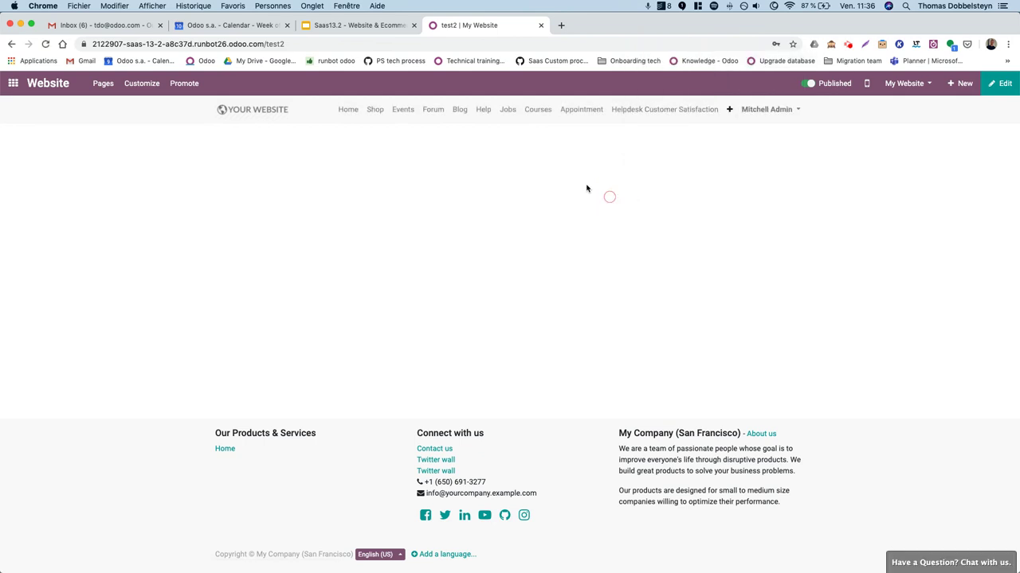
Bring the private browsing window forward and reload the protected test page.
key(ctrl+Up)
click(353, 164)
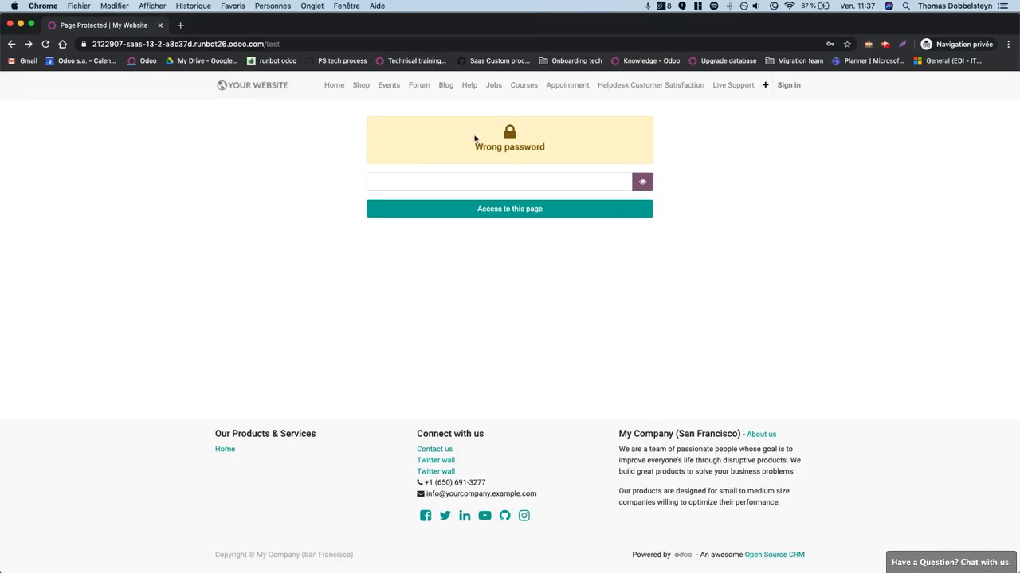
click(765, 85)
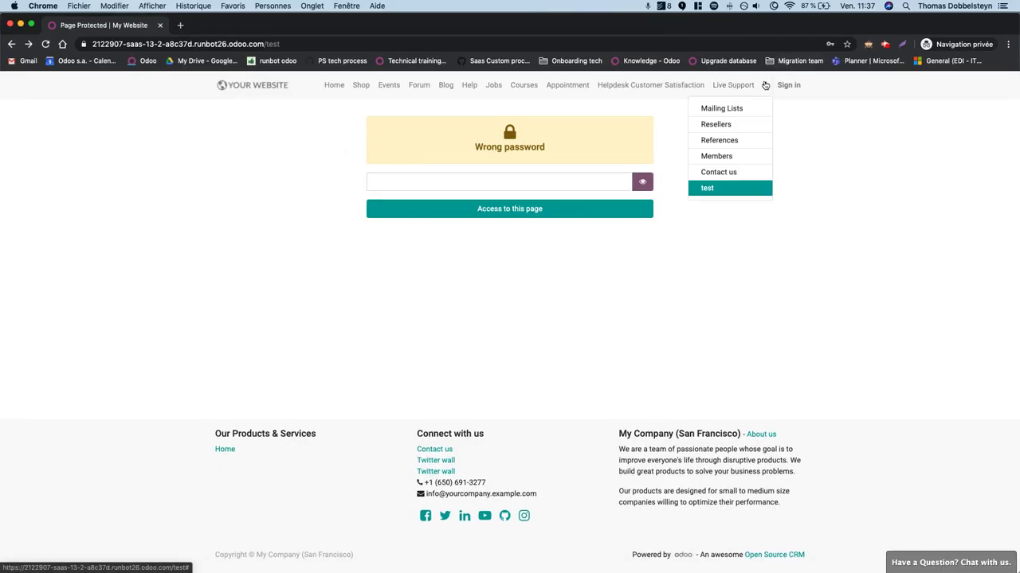
click(877, 173)
key(super+r)
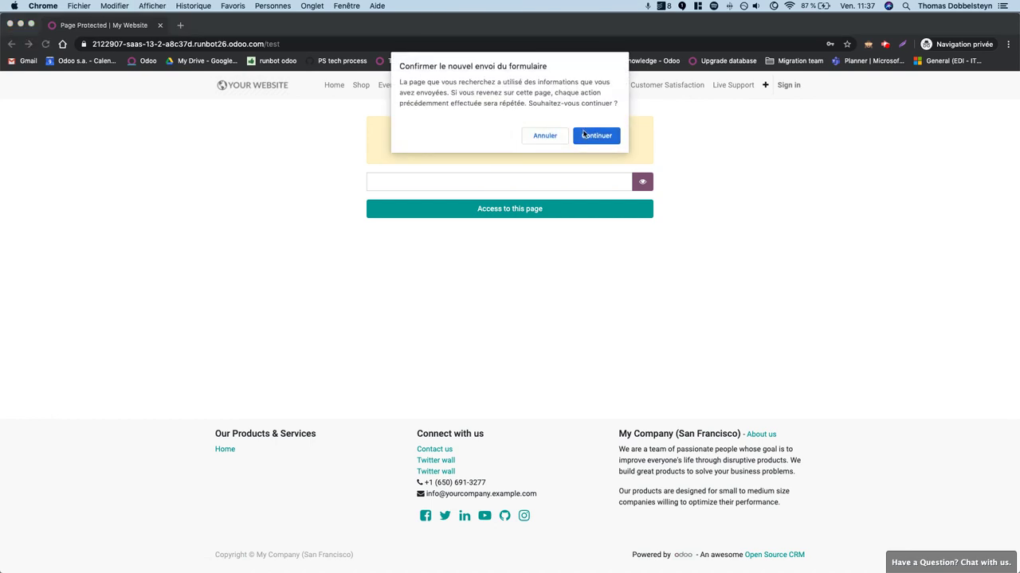
click(589, 136)
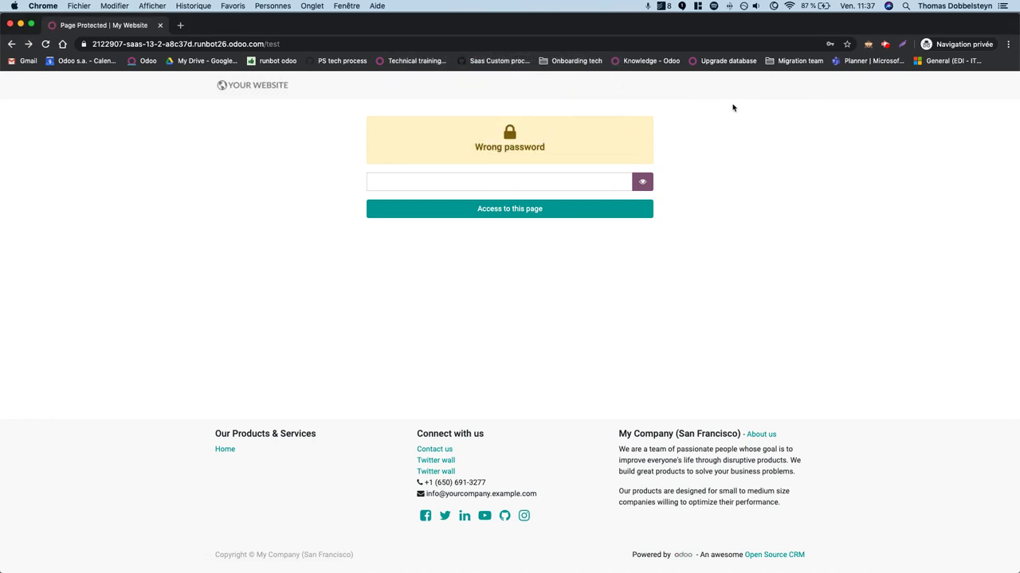
Open test2 from the menu overflow list and unlock it with its password.
click(764, 85)
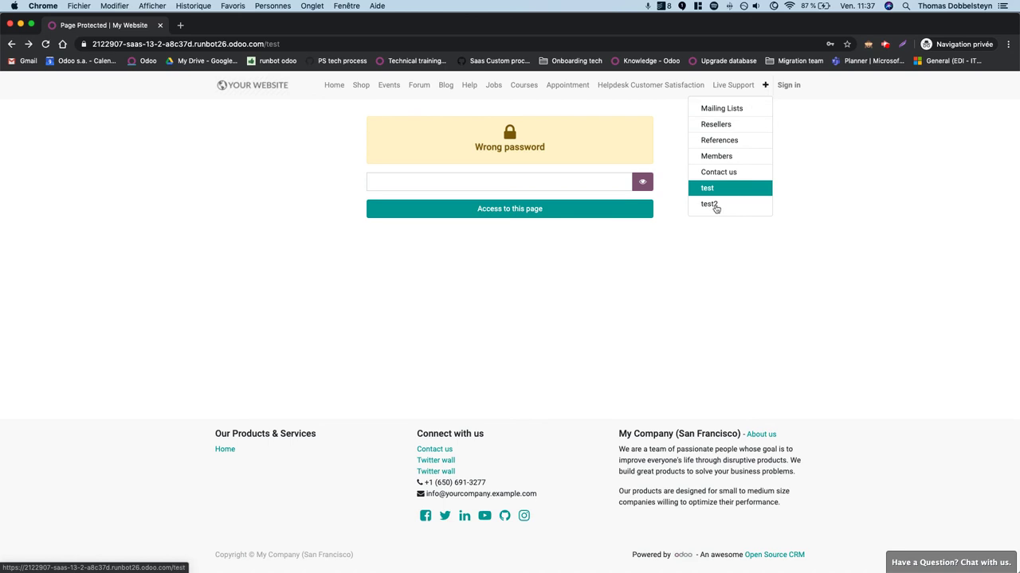
click(720, 205)
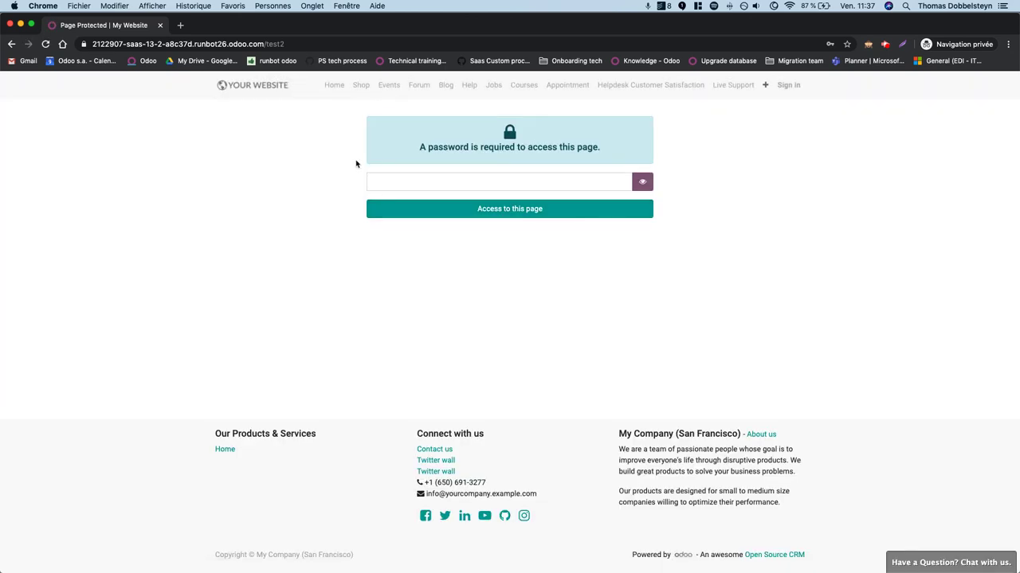
click(500, 184)
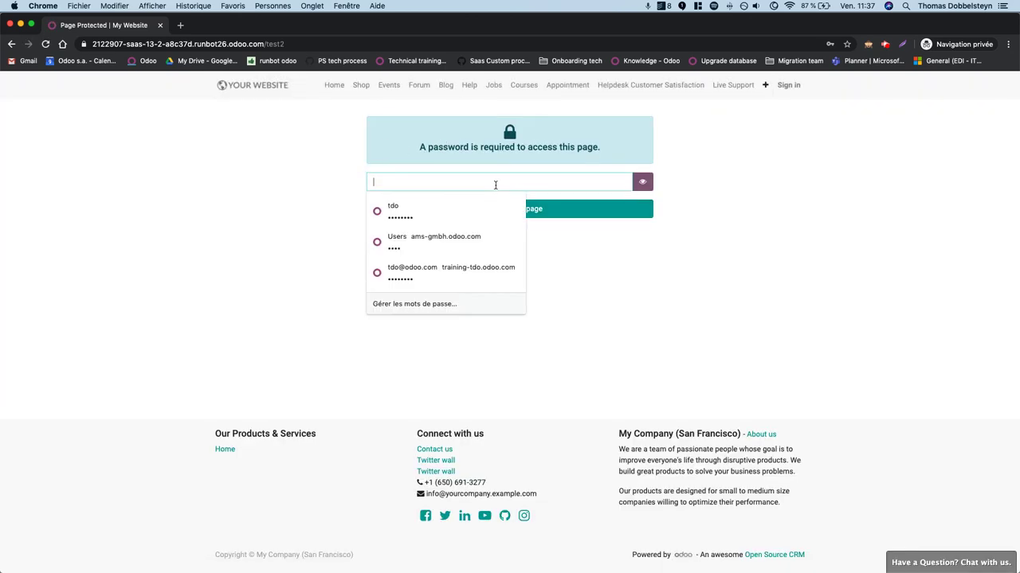
text(t)
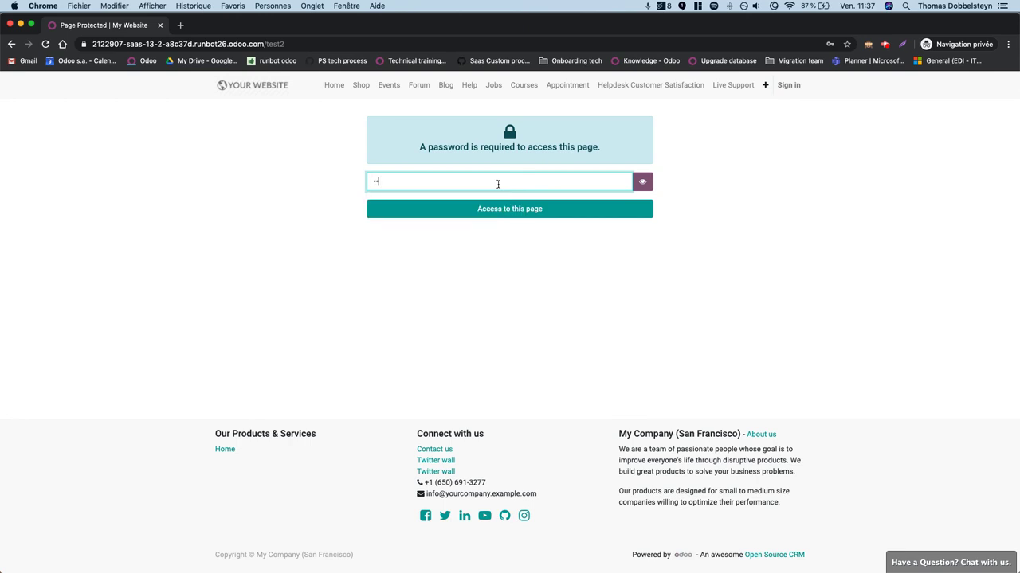
click(496, 209)
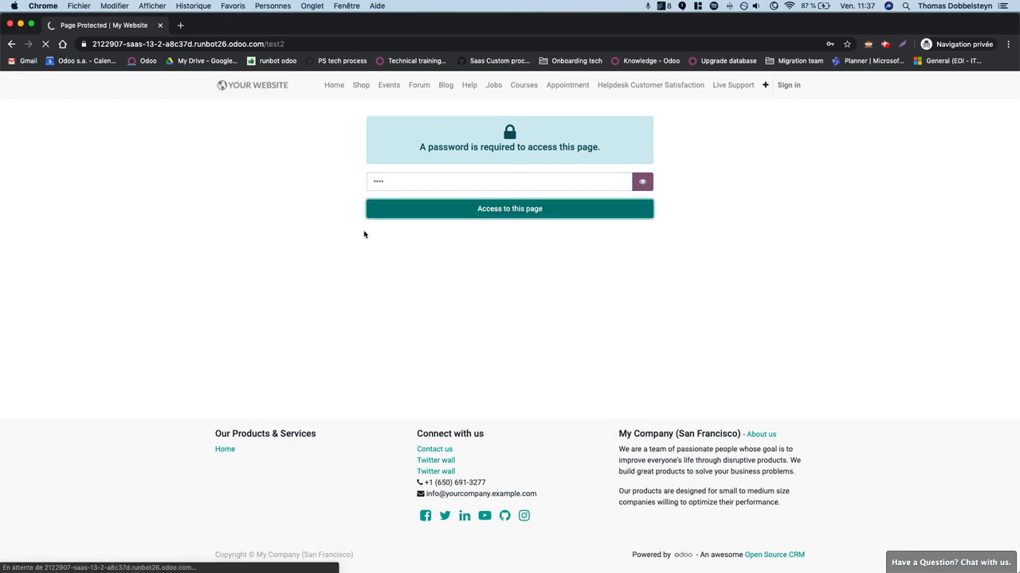
click(516, 177)
text(t)
key(BackSpace)
text(t)
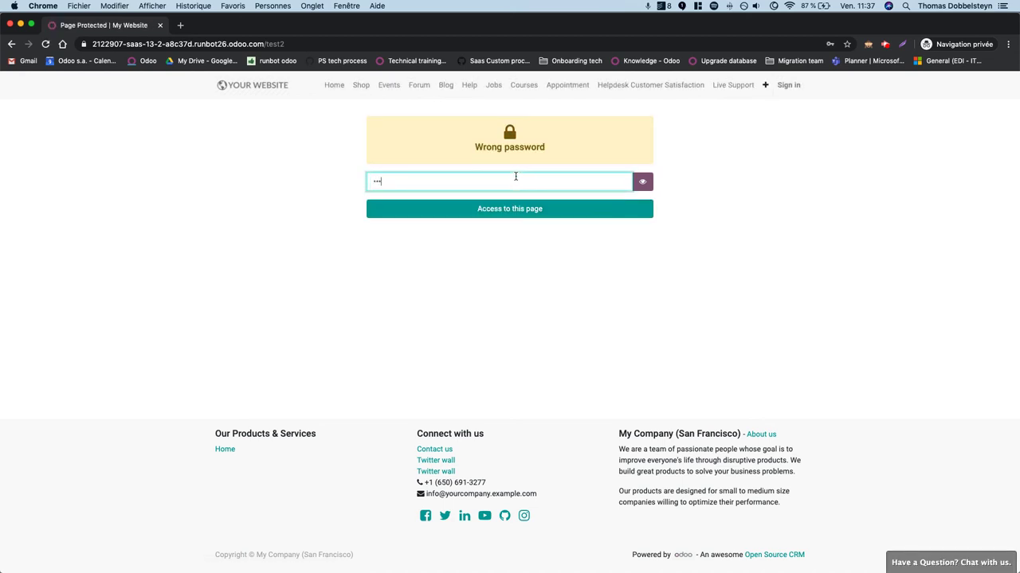
click(507, 206)
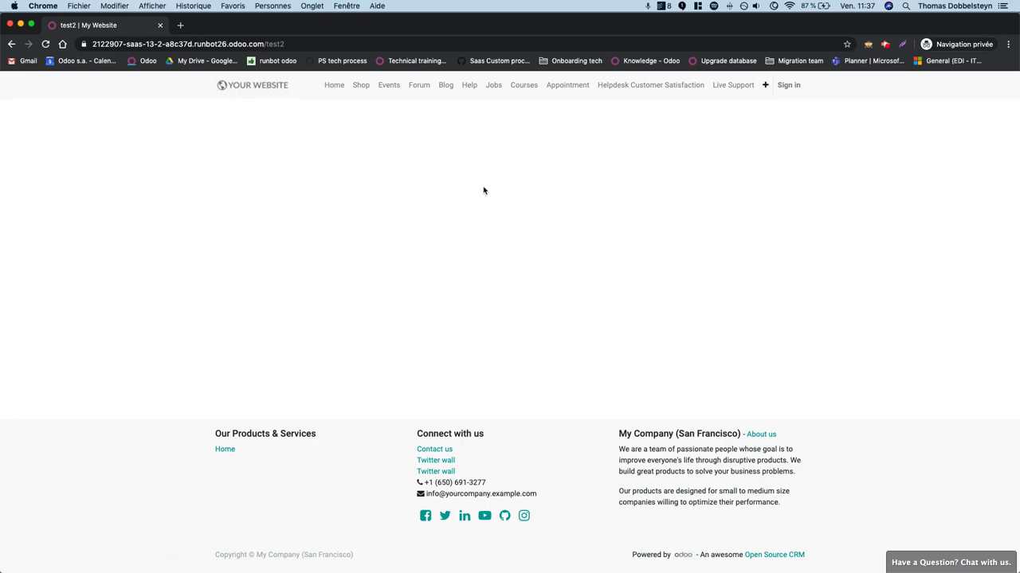
Switch back to the main browser window and the Saas13.2 presentation.
key(ctrl+Up)
click(593, 318)
key(ctrl+Up)
click(385, 227)
click(355, 28)
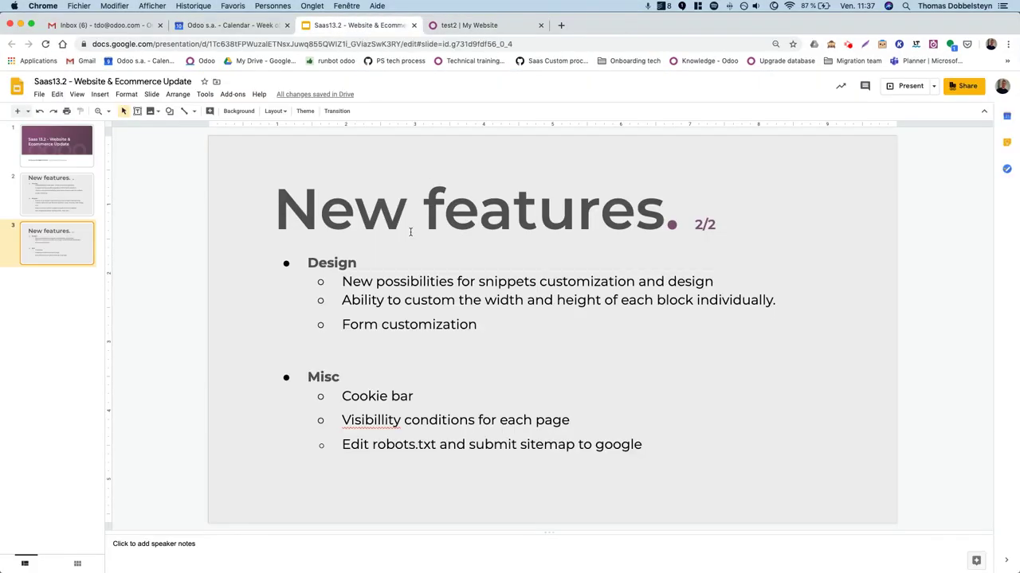